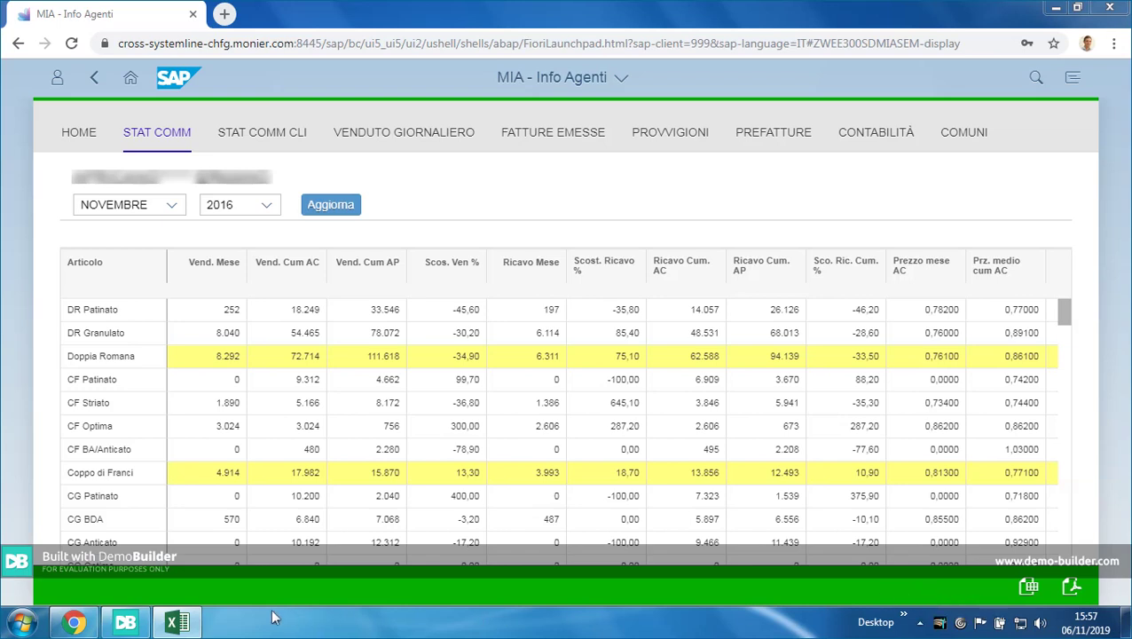
- View the exported STAT COMM workbook in Excel and the PDF version of the same statistics, closing each one
click(174, 624)
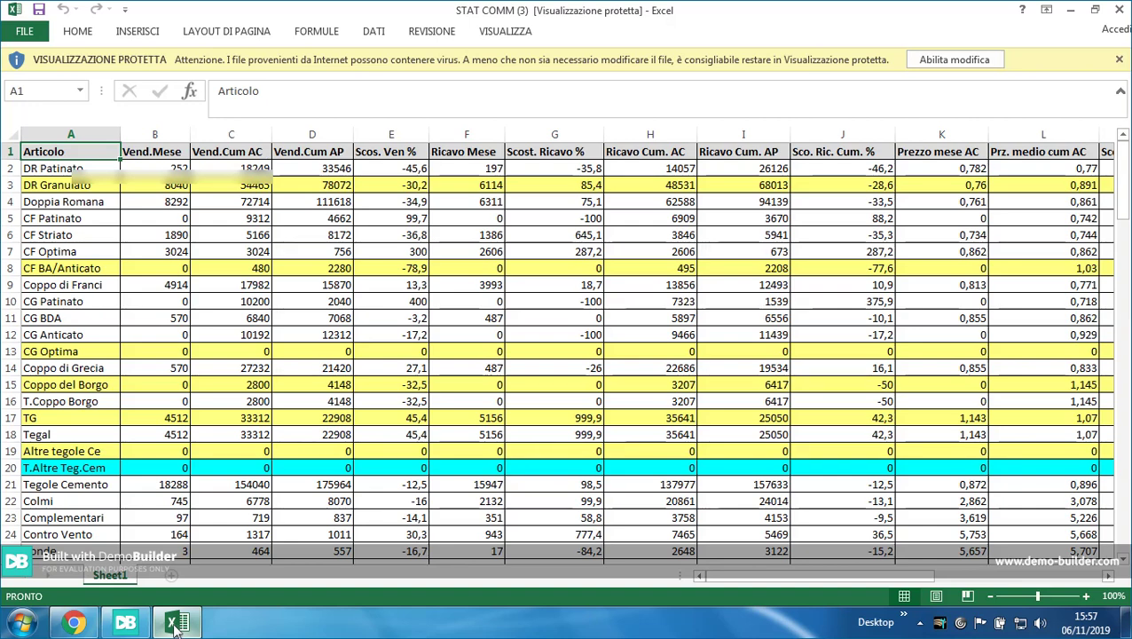
click(1119, 8)
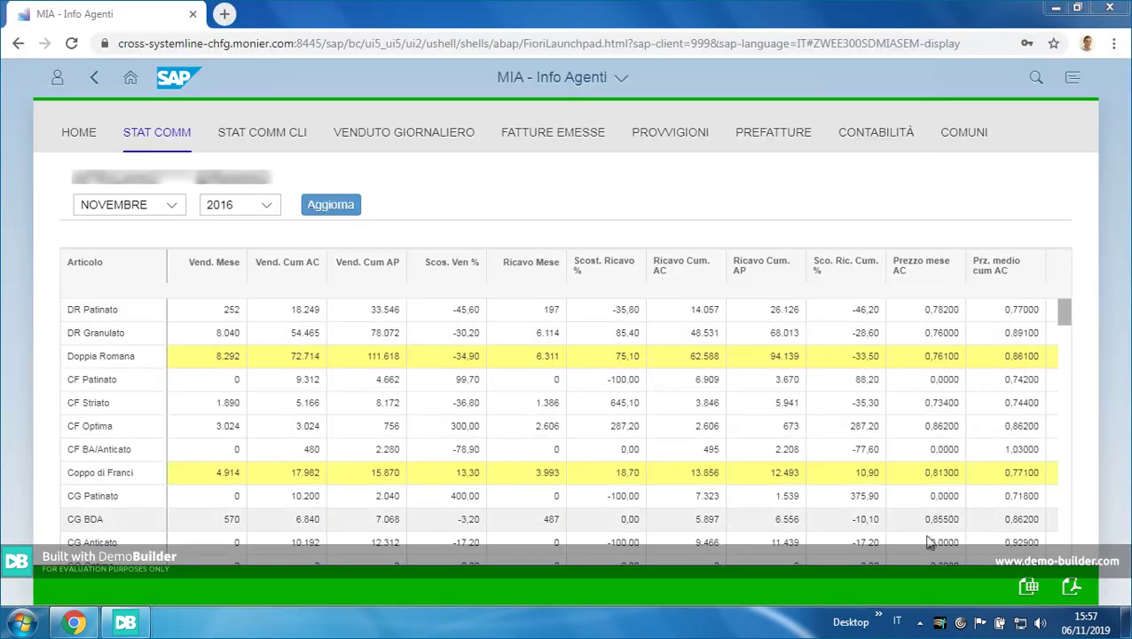
click(1072, 587)
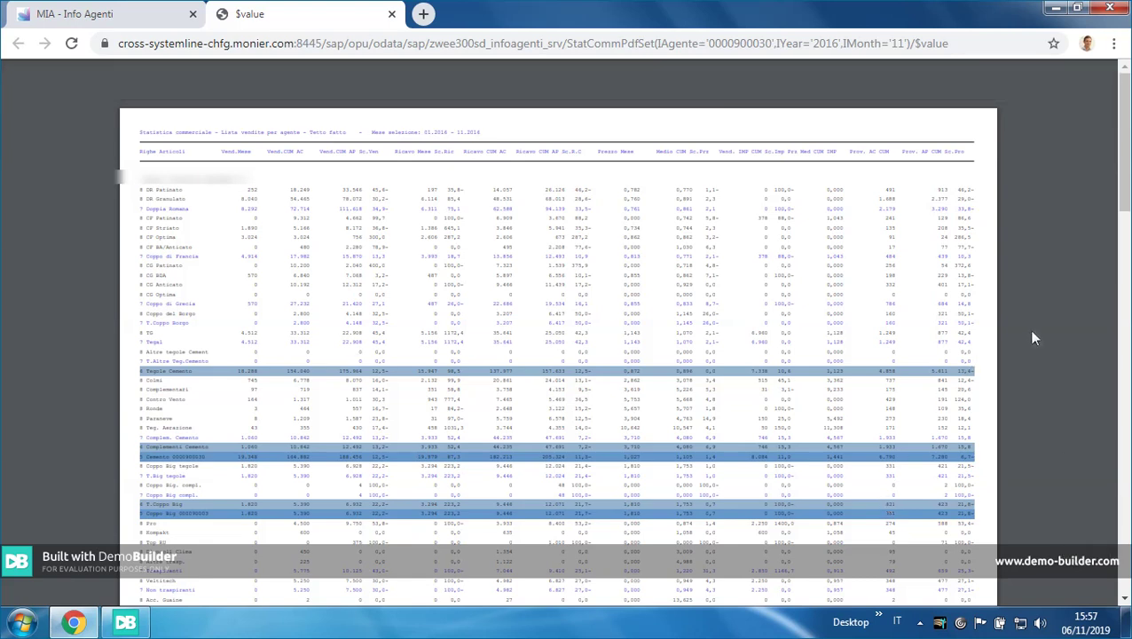
click(391, 14)
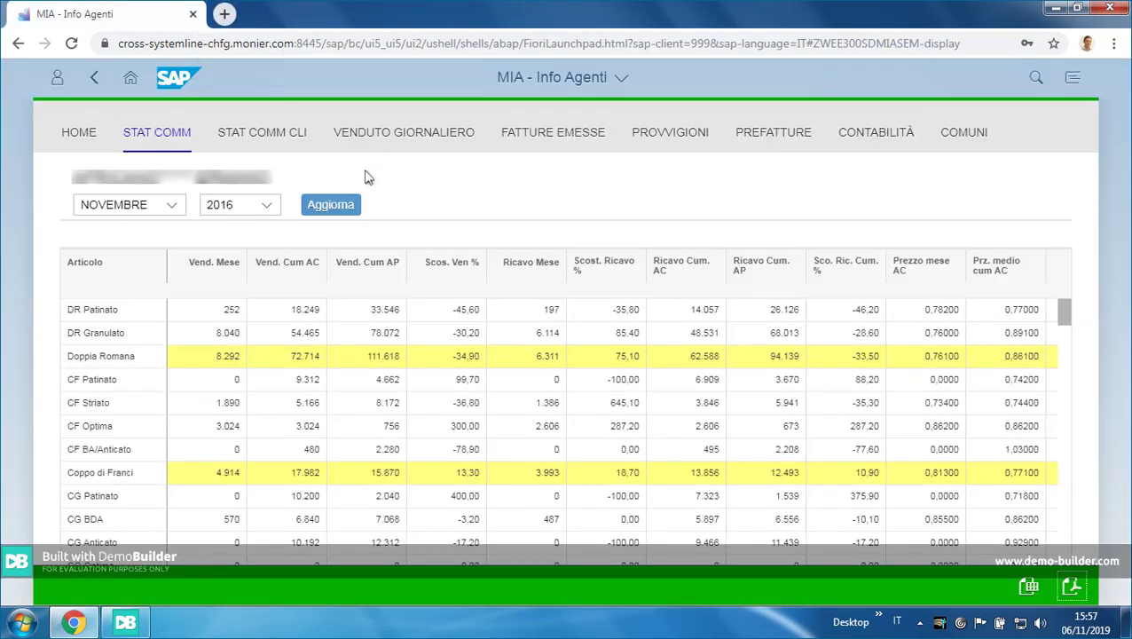
- Show the customer statistics in STAT COMM CLI and filter the Gr. Pr. 1 column by "cemento"
click(276, 138)
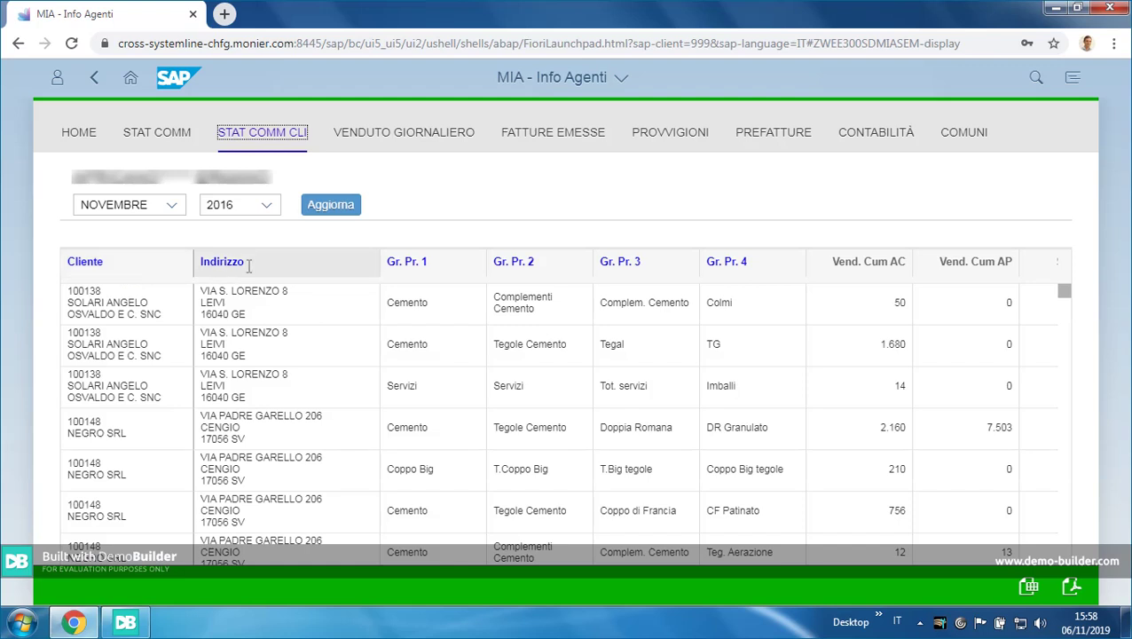
click(408, 260)
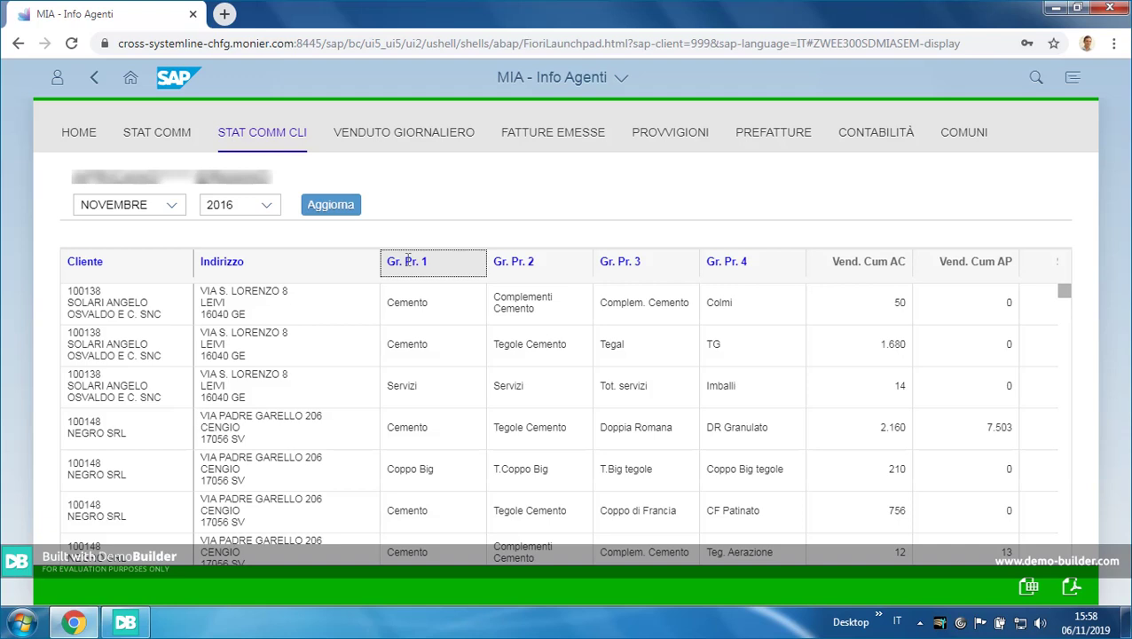
click(407, 260)
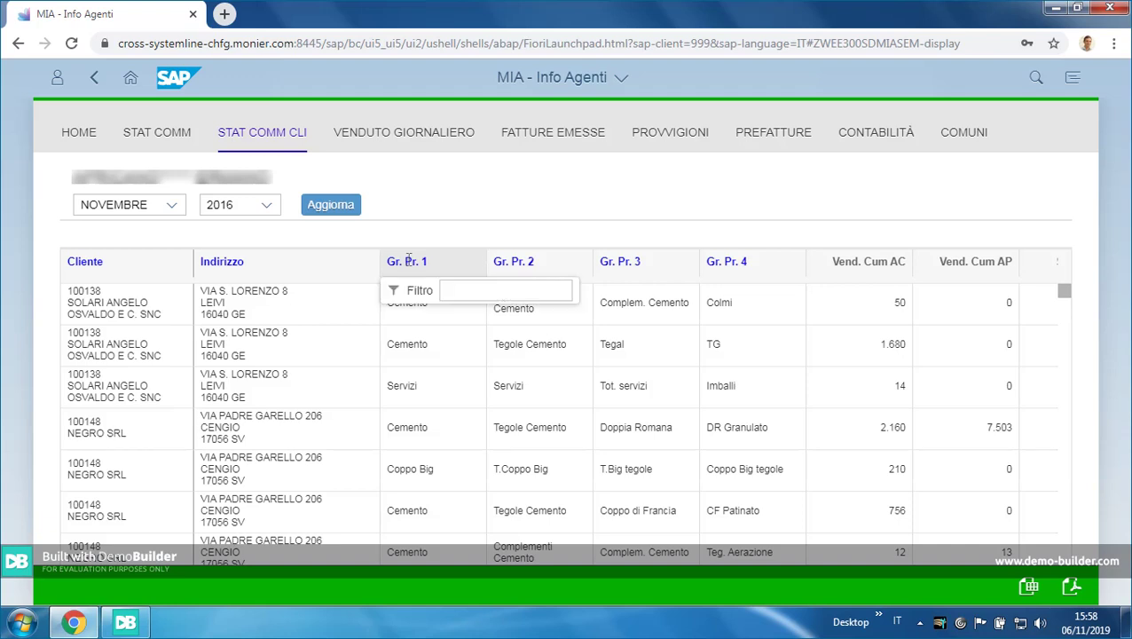
click(478, 292)
text(cemento)
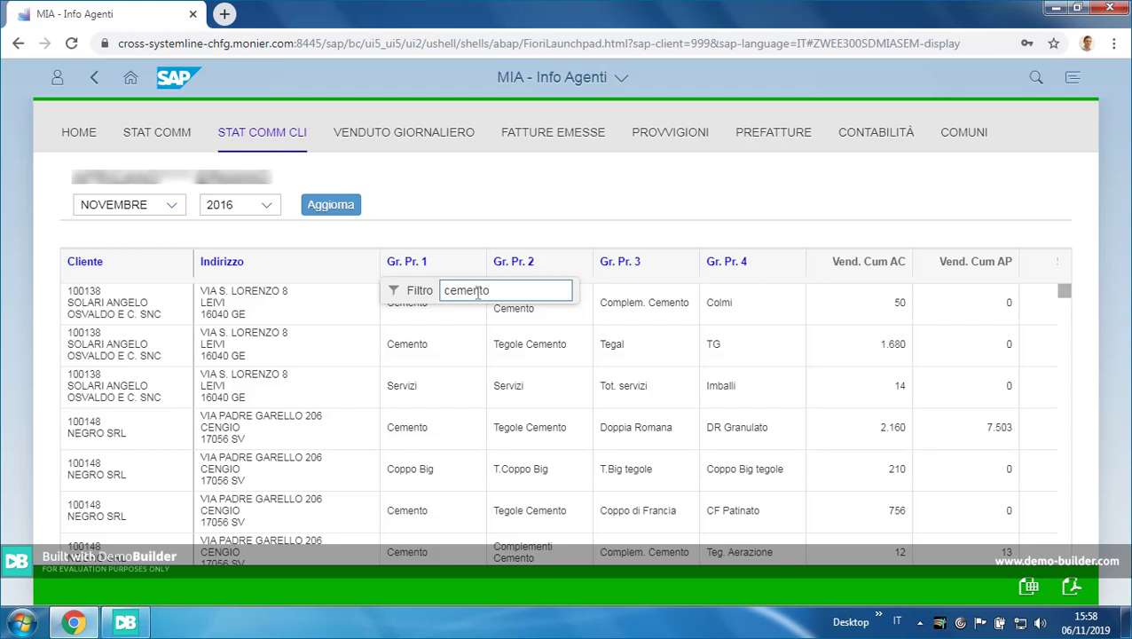
key(Return)
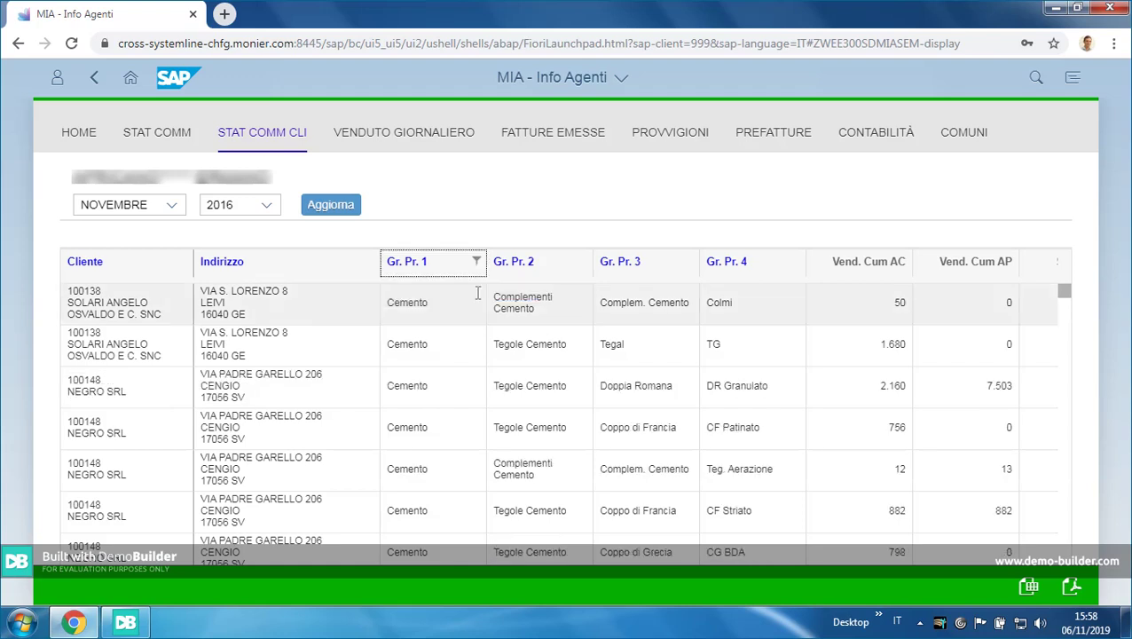
- Filter the Gr. Pr. 2 column of the customer statistics by "tegole"
click(515, 262)
click(586, 290)
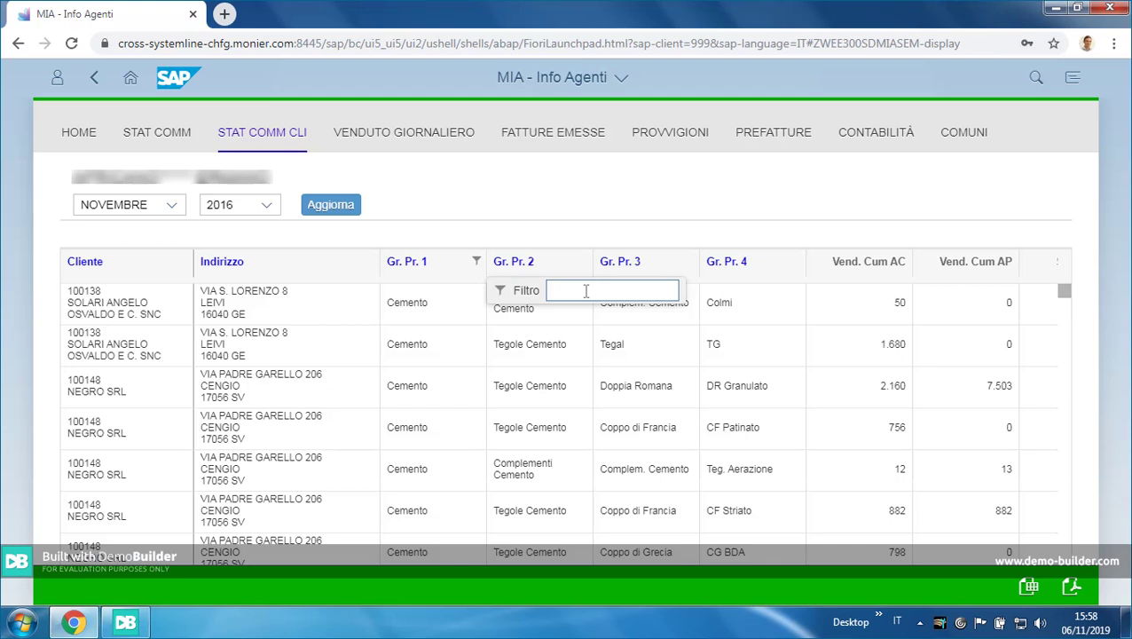
text(tegole)
key(Return)
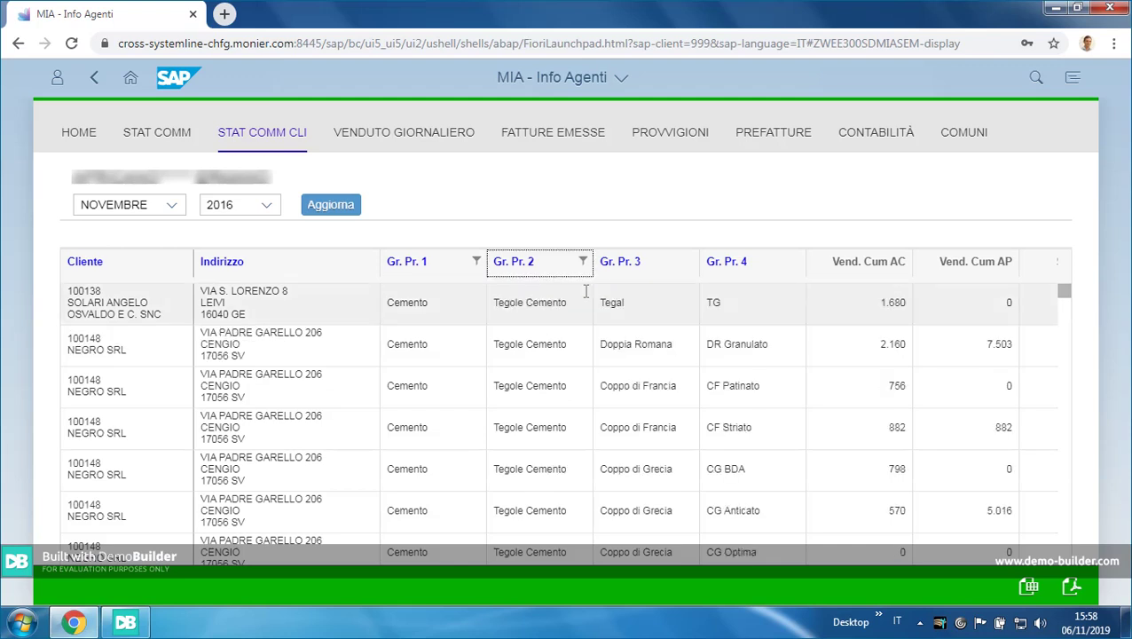
- Filter the Gr. Pr. 3 column by "francia" and look through the matching customer rows to the end of the list
click(625, 261)
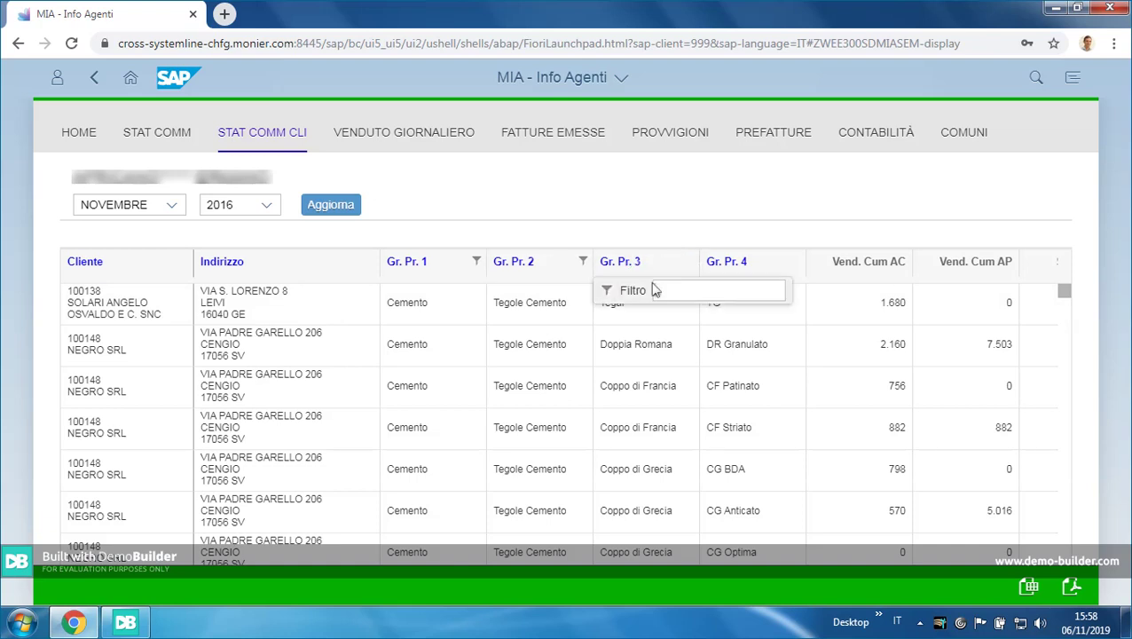
click(659, 290)
text(francia)
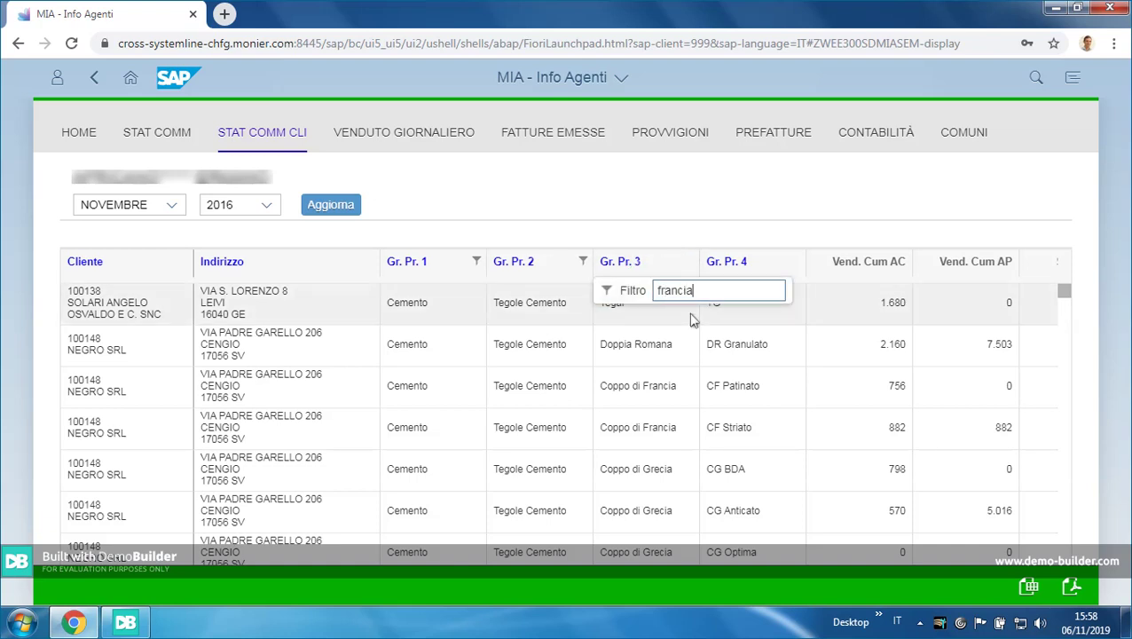
key(Return)
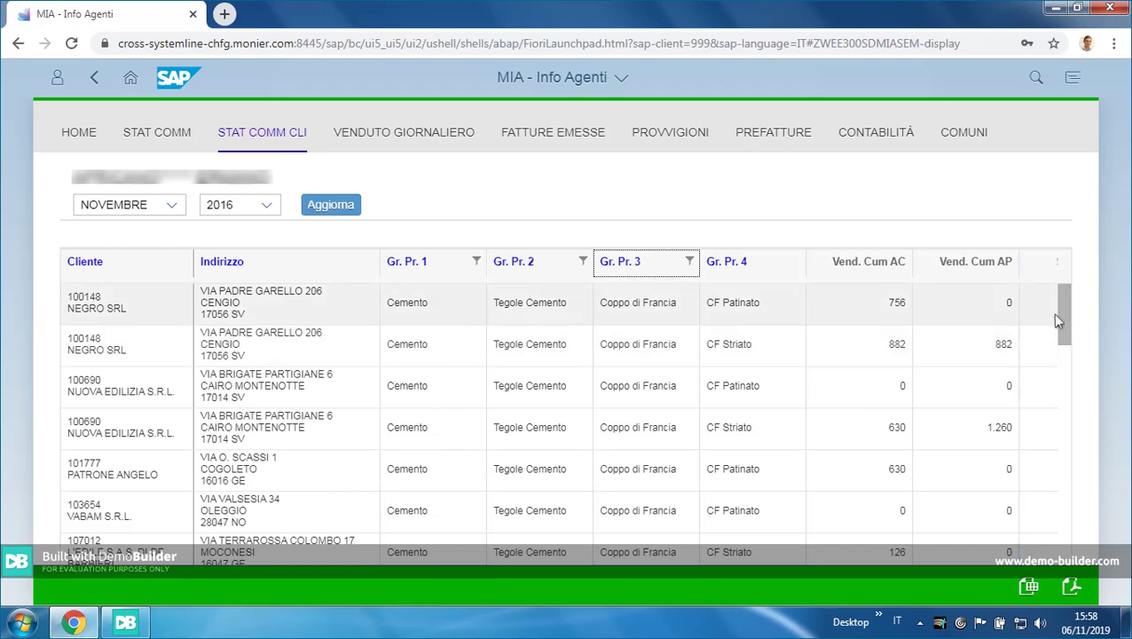
drag(1066, 308, 1068, 320)
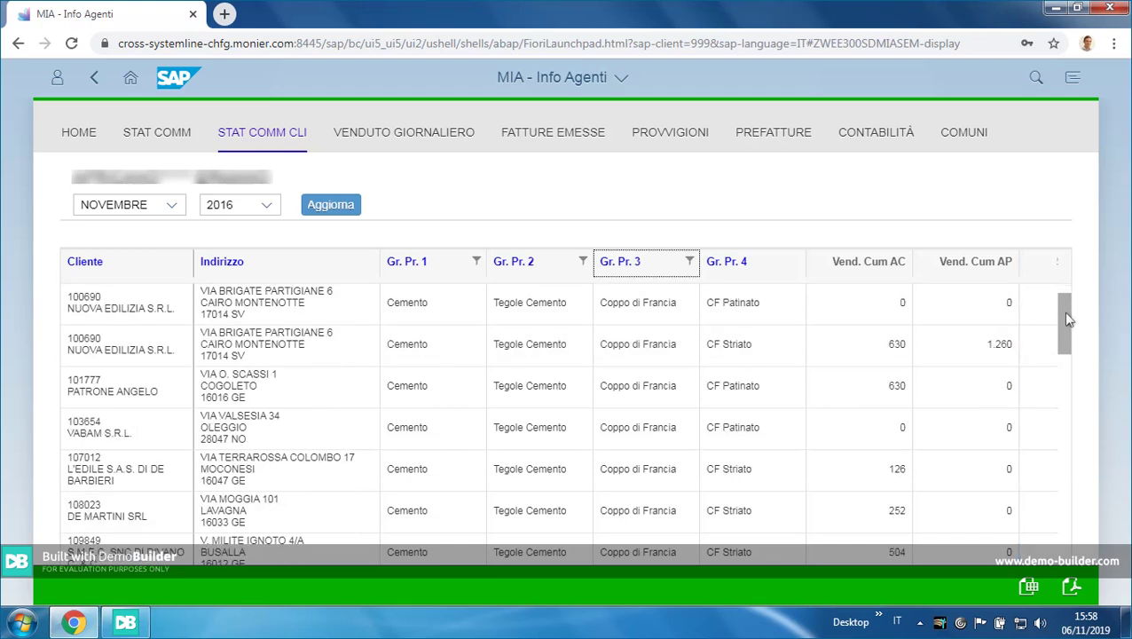
drag(1066, 317, 1074, 535)
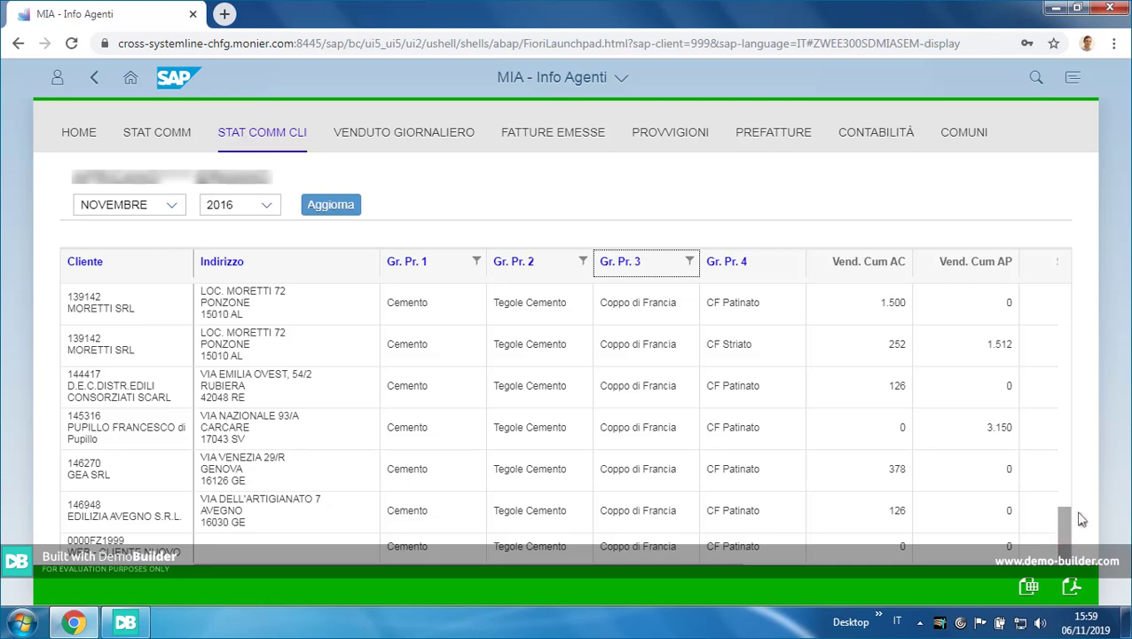
drag(1081, 519, 1091, 556)
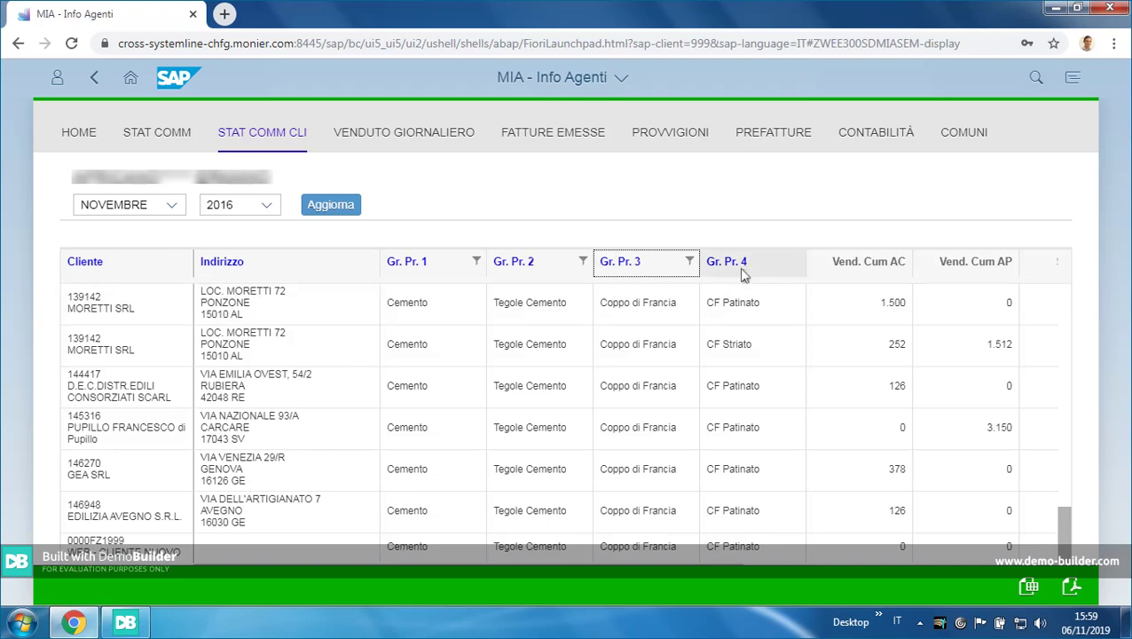
- Clear the "francia" filter from the Gr. Pr. 3 column
click(689, 264)
text(francia)
drag(706, 290, 600, 287)
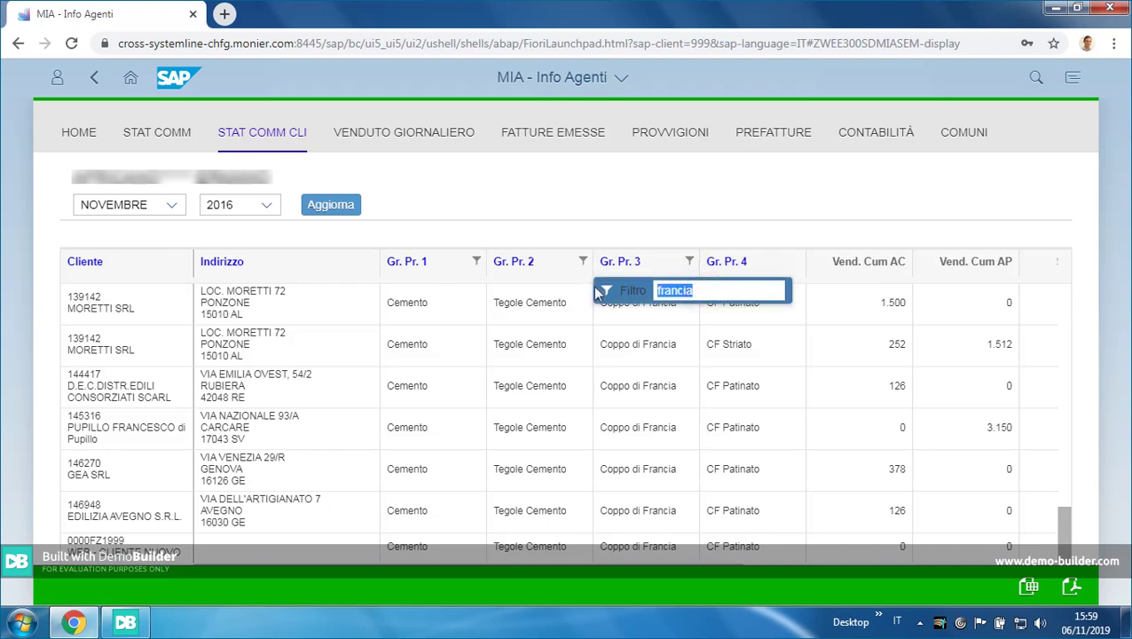
key(BackSpace)
key(Return)
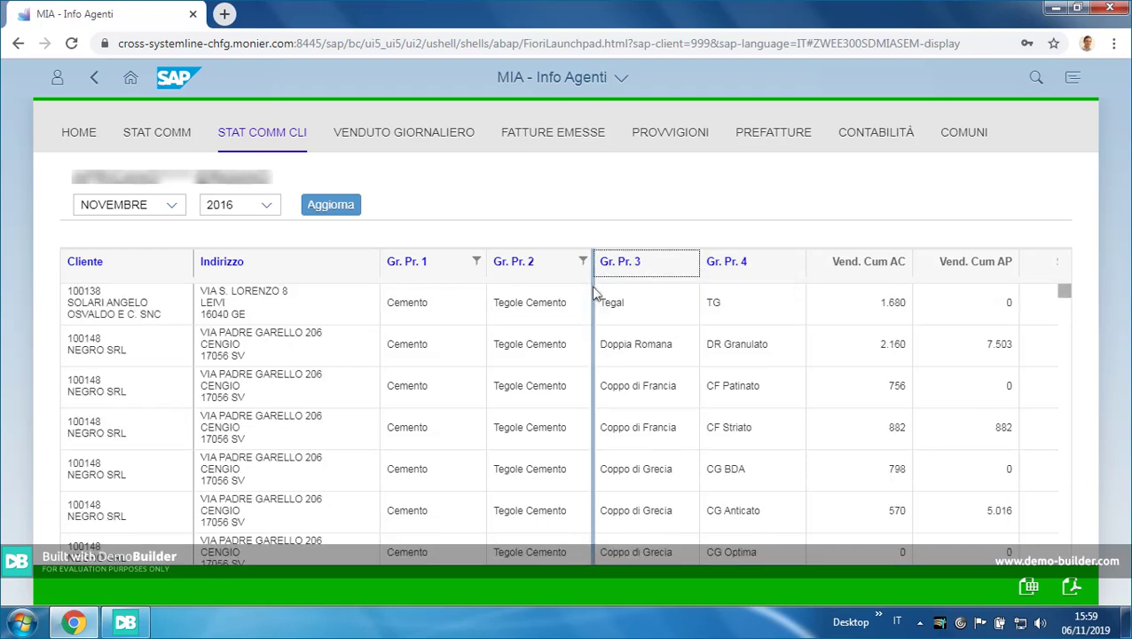
- Clear the "tegole" filter from the Gr. Pr. 2 column
click(583, 263)
text(tegole)
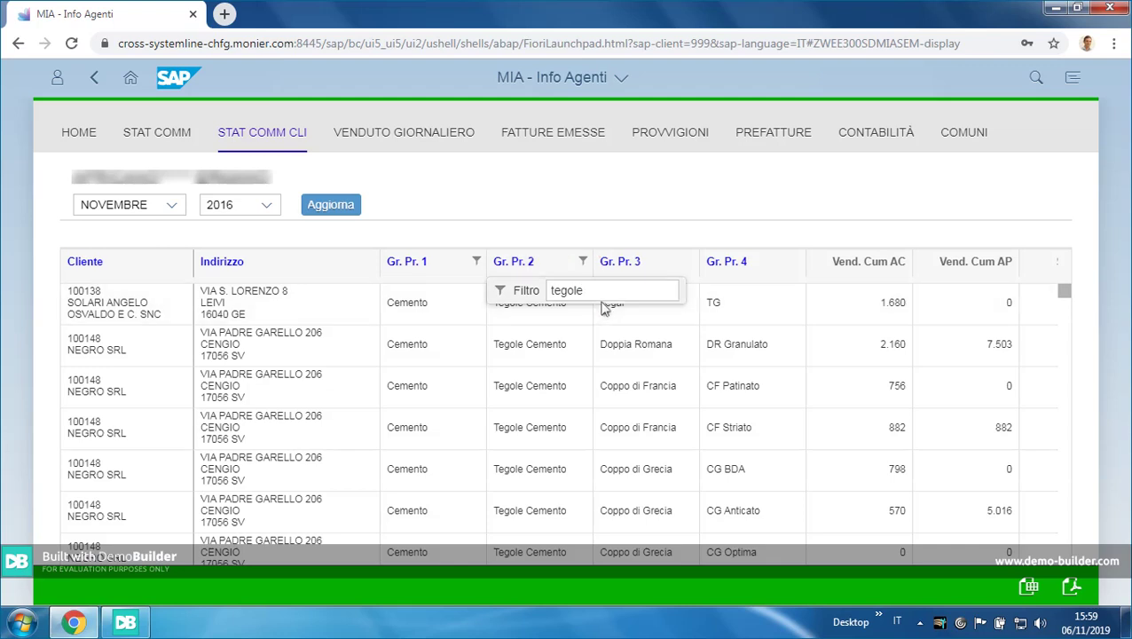
double_click(611, 296)
key(BackSpace)
key(Return)
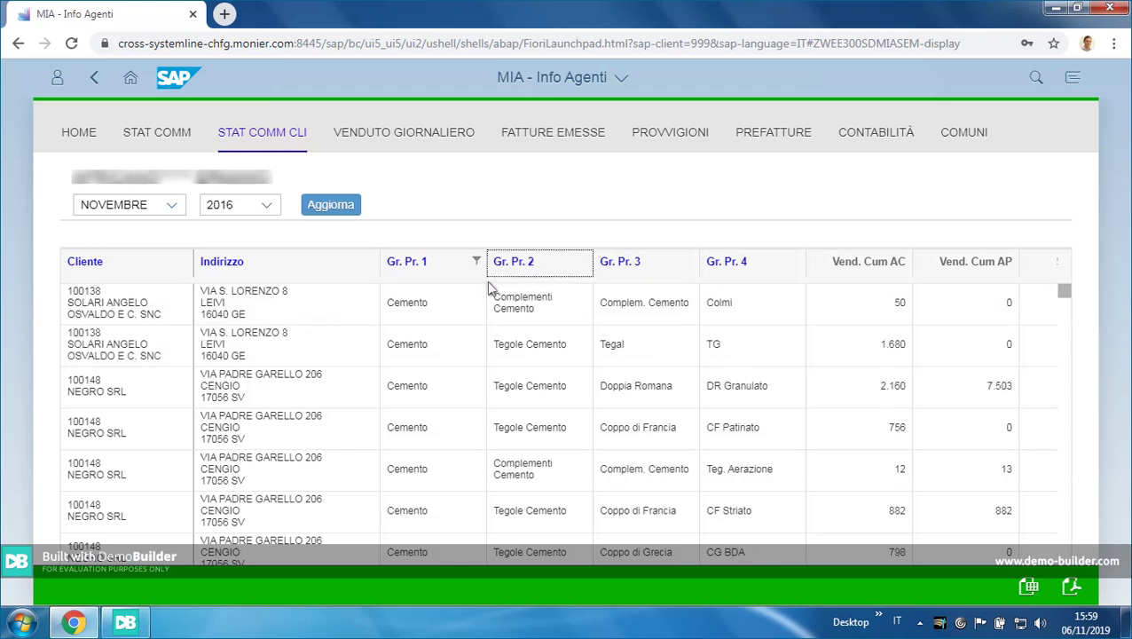
- Clear the "cemento" filter from the Gr. Pr. 1 column so that all customer rows are listed
click(477, 266)
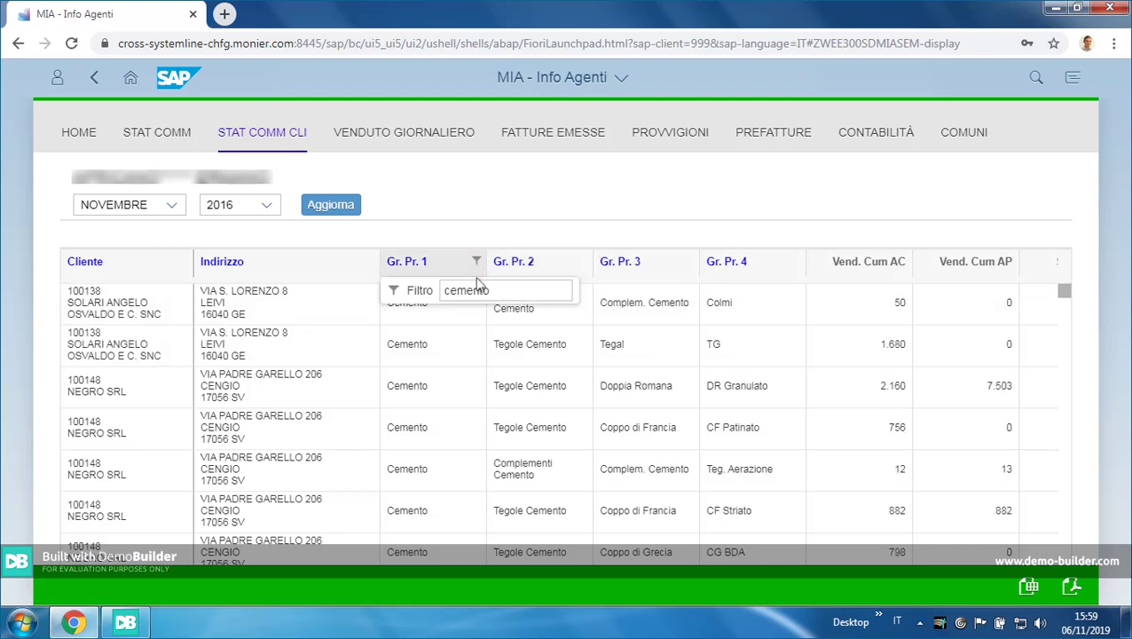
drag(502, 291, 425, 300)
key(BackSpace)
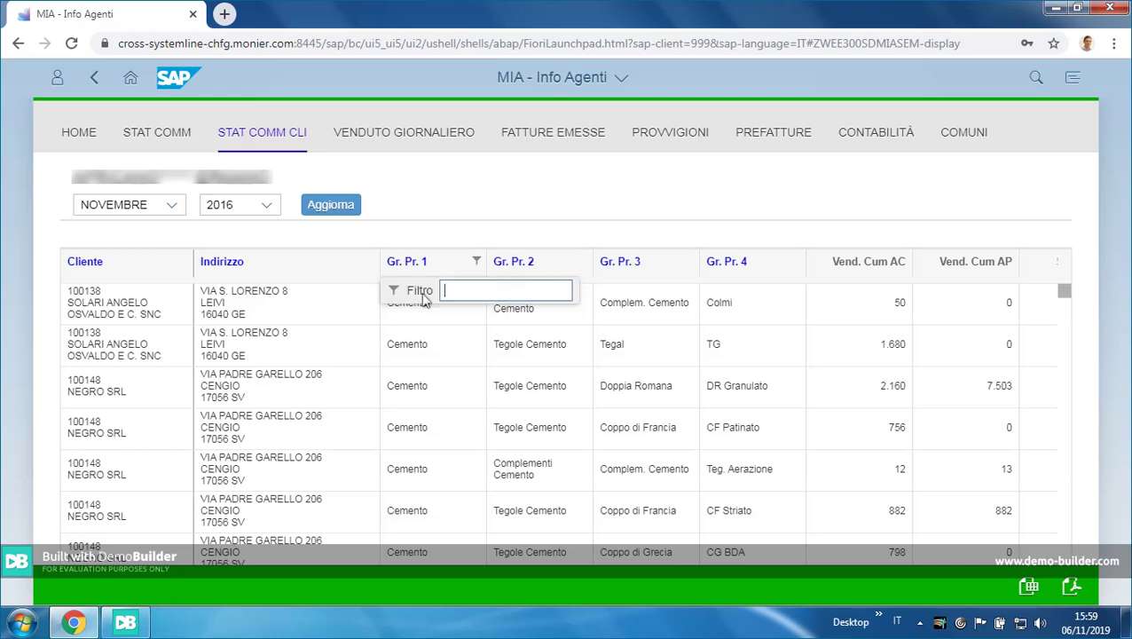
key(Return)
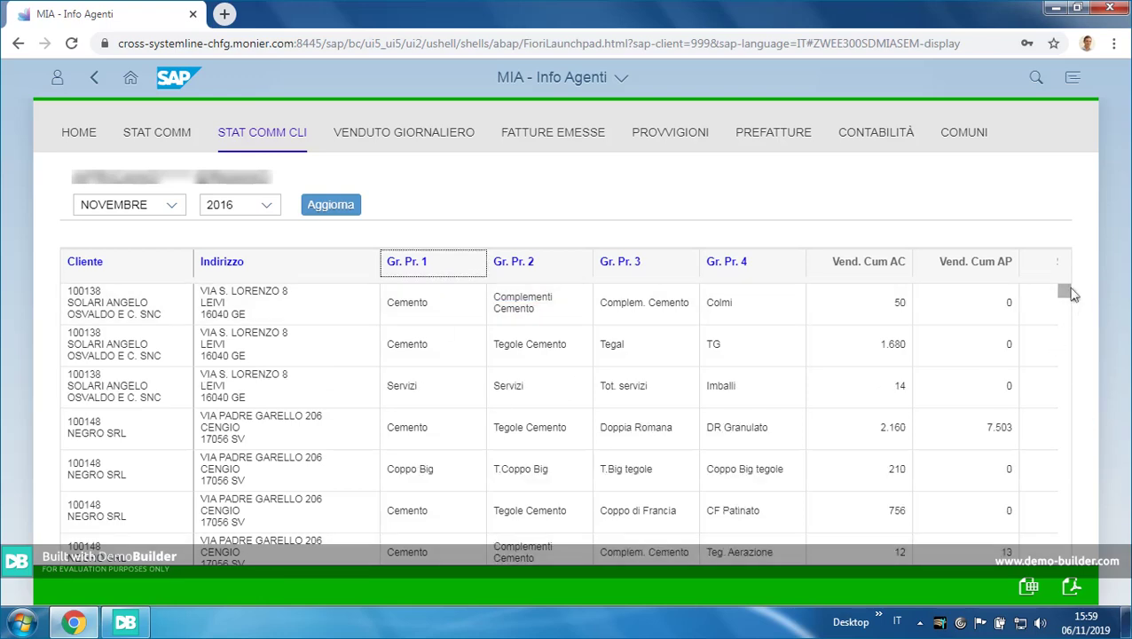
- Examine the unfiltered customer statistics down to the last rows and across the sales, revenue and Prezzo Medio Cum columns
drag(1064, 291, 1065, 585)
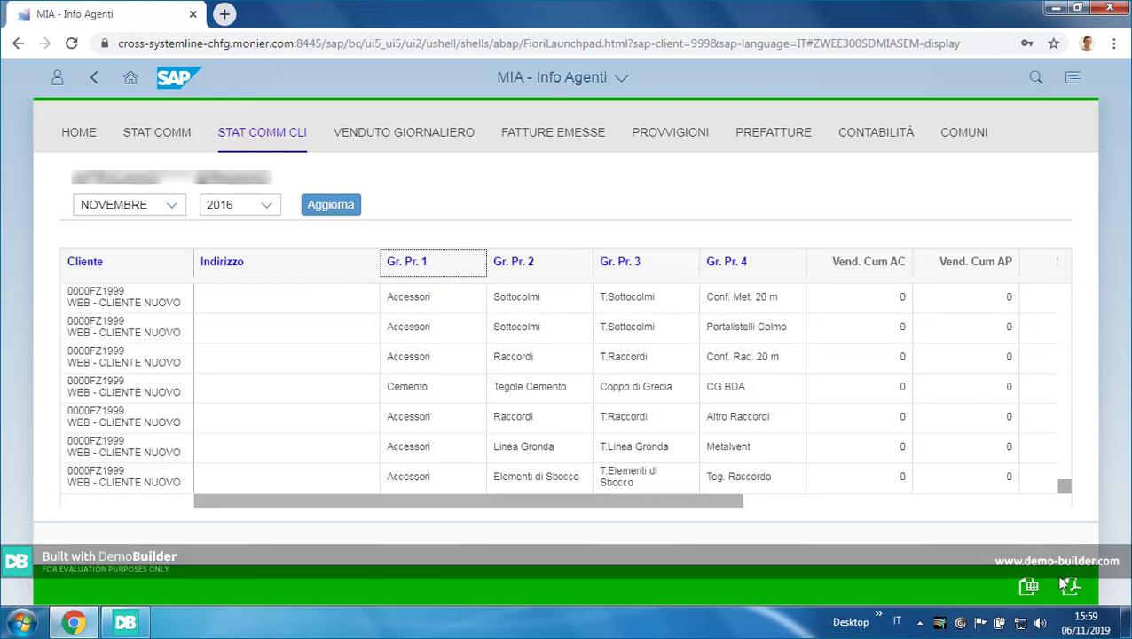
drag(697, 502, 1020, 510)
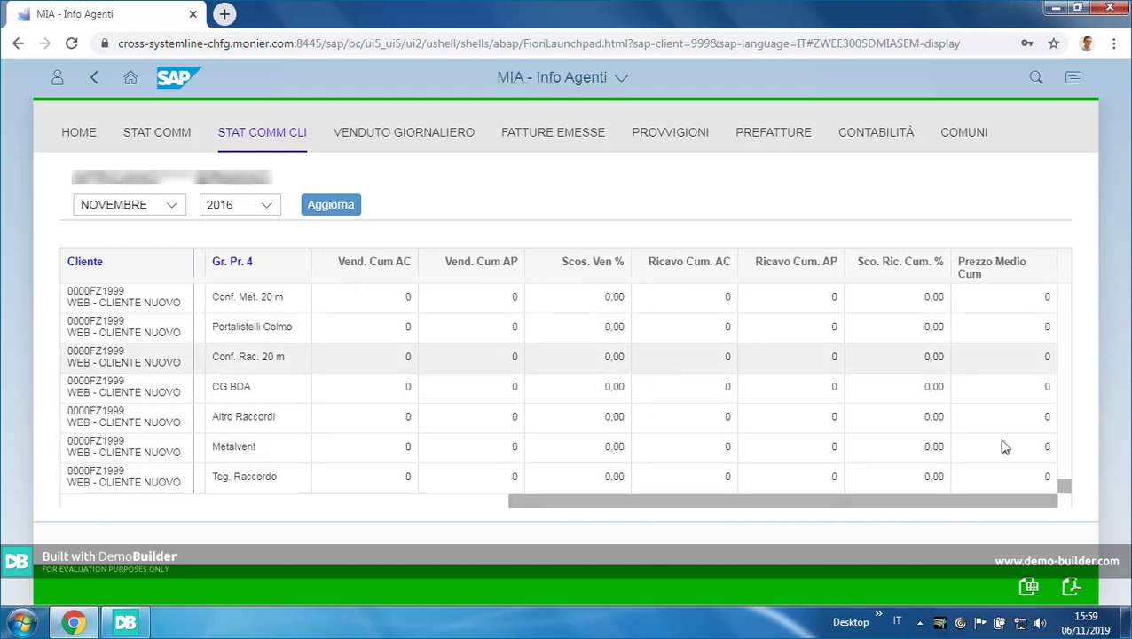
drag(1064, 487, 1098, 218)
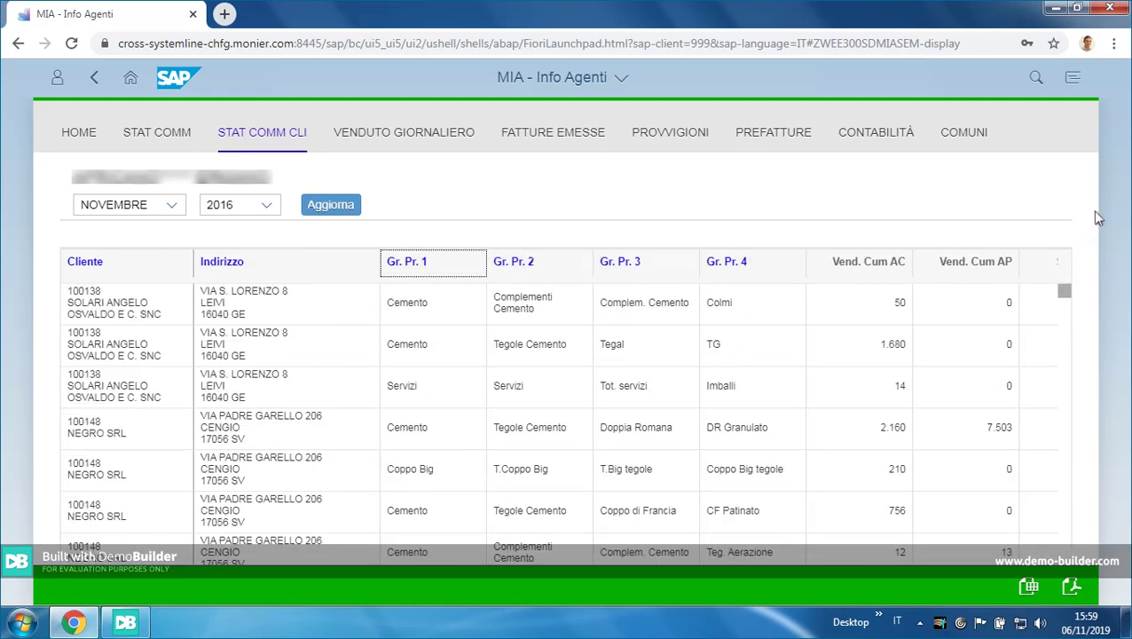
drag(1064, 291, 1065, 486)
drag(733, 503, 851, 504)
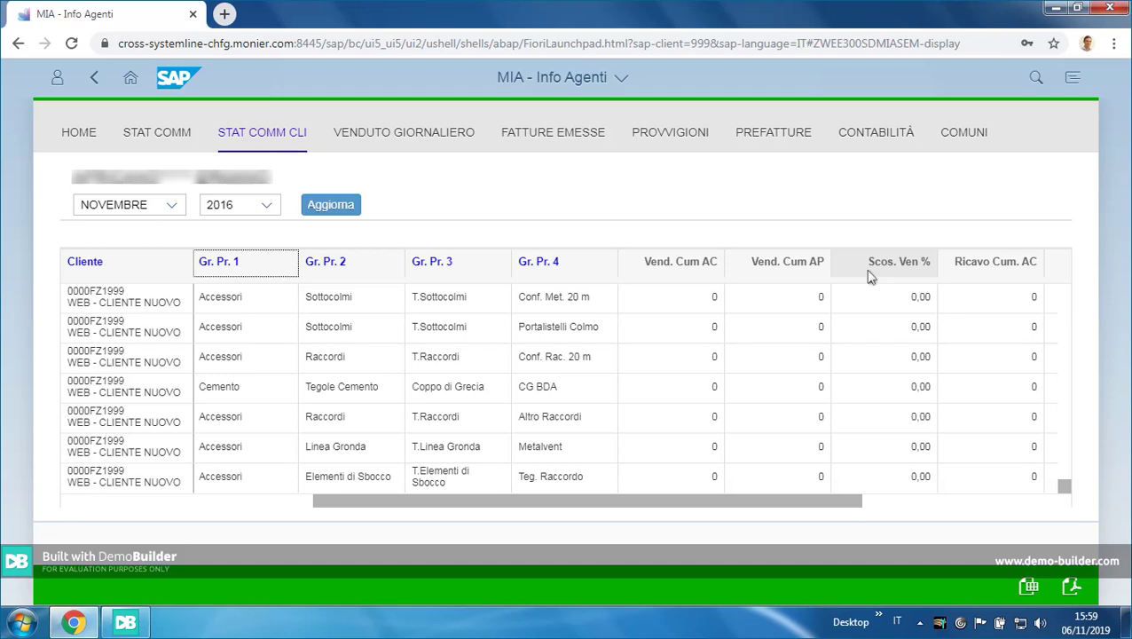
drag(819, 502, 1044, 516)
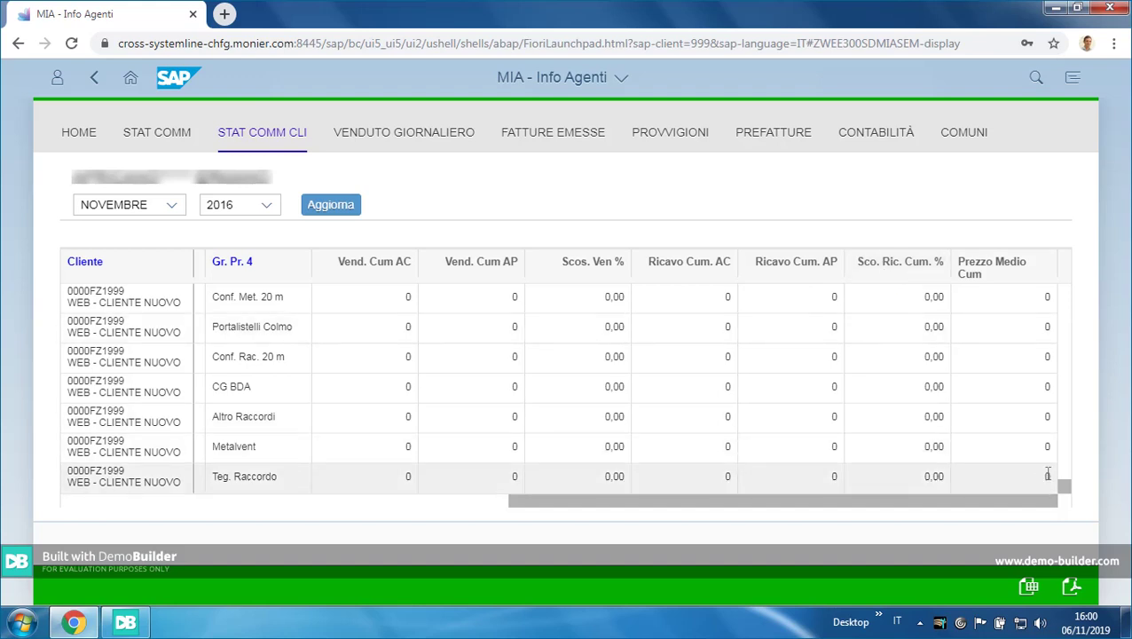
scroll(1038, 448, left, 5)
scroll(1041, 446, up, 5)
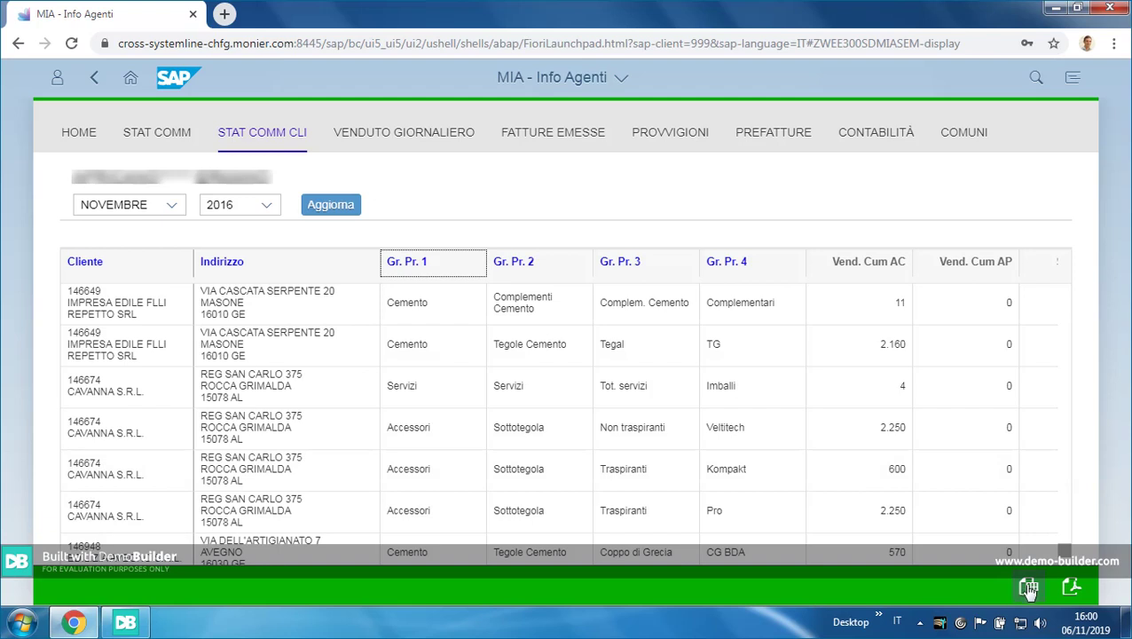
- Export the customer statistics to Excel and open their PDF version, viewing and closing each document
click(1028, 587)
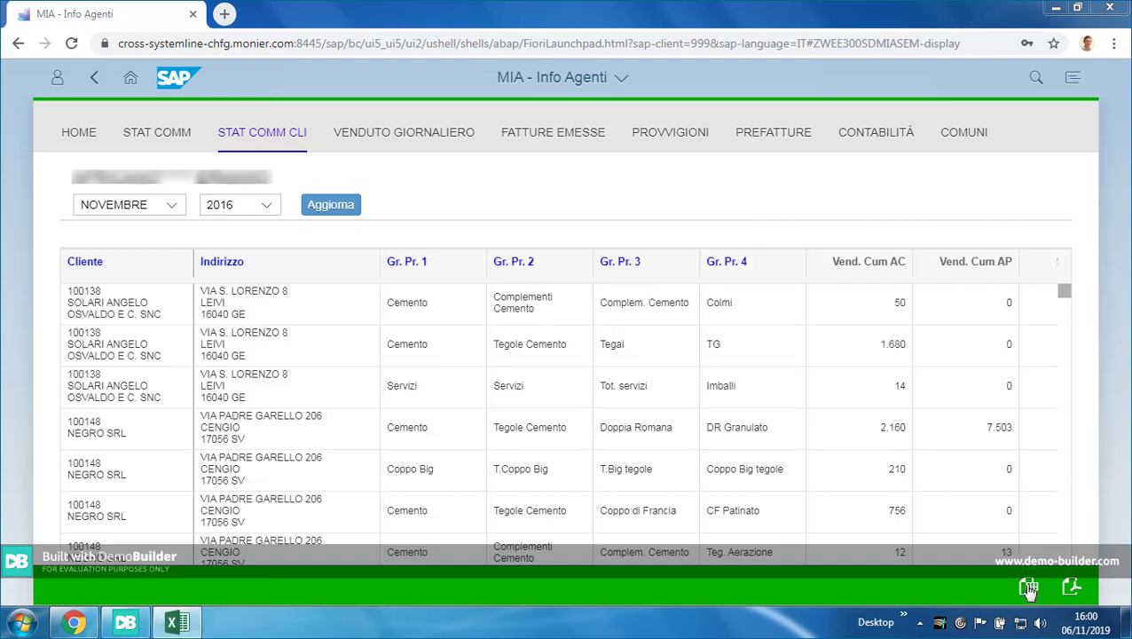
click(168, 624)
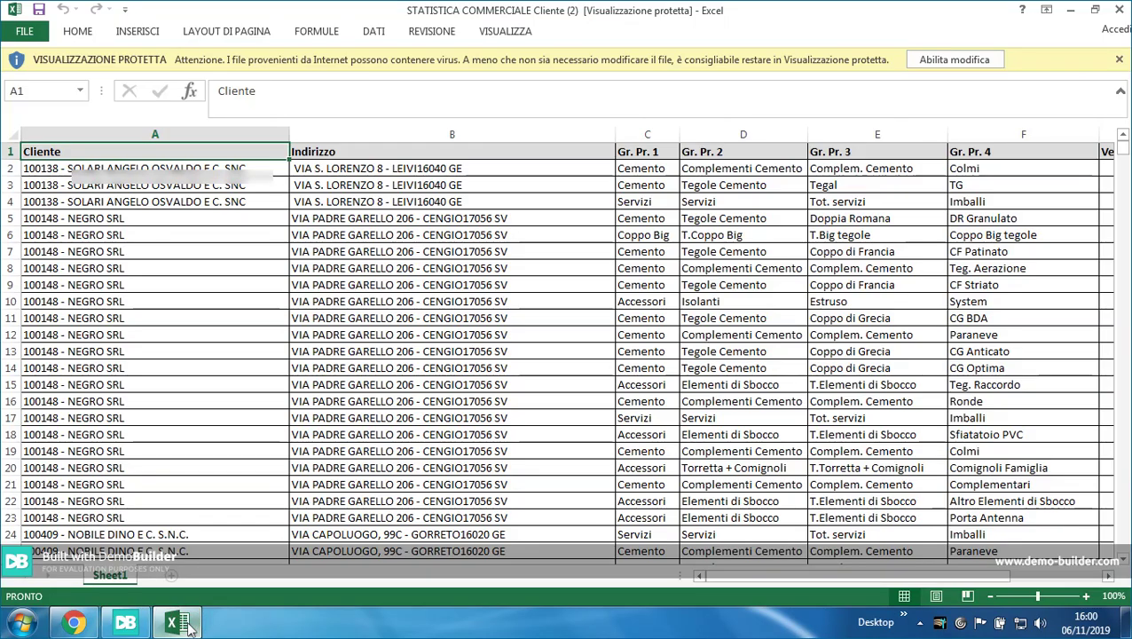
click(1120, 13)
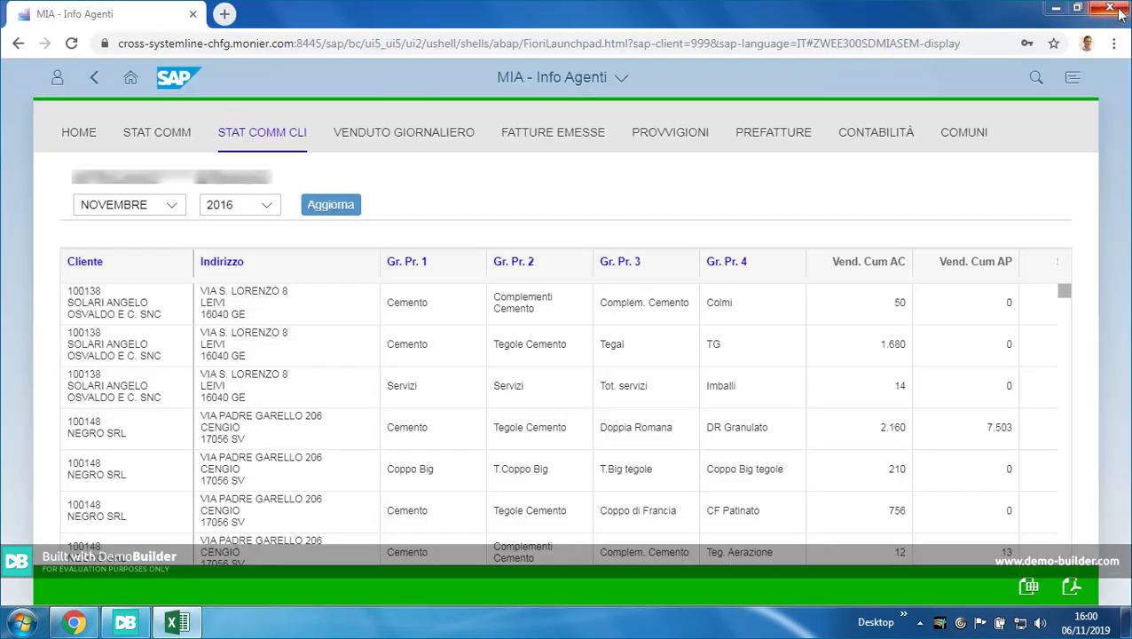
click(1071, 589)
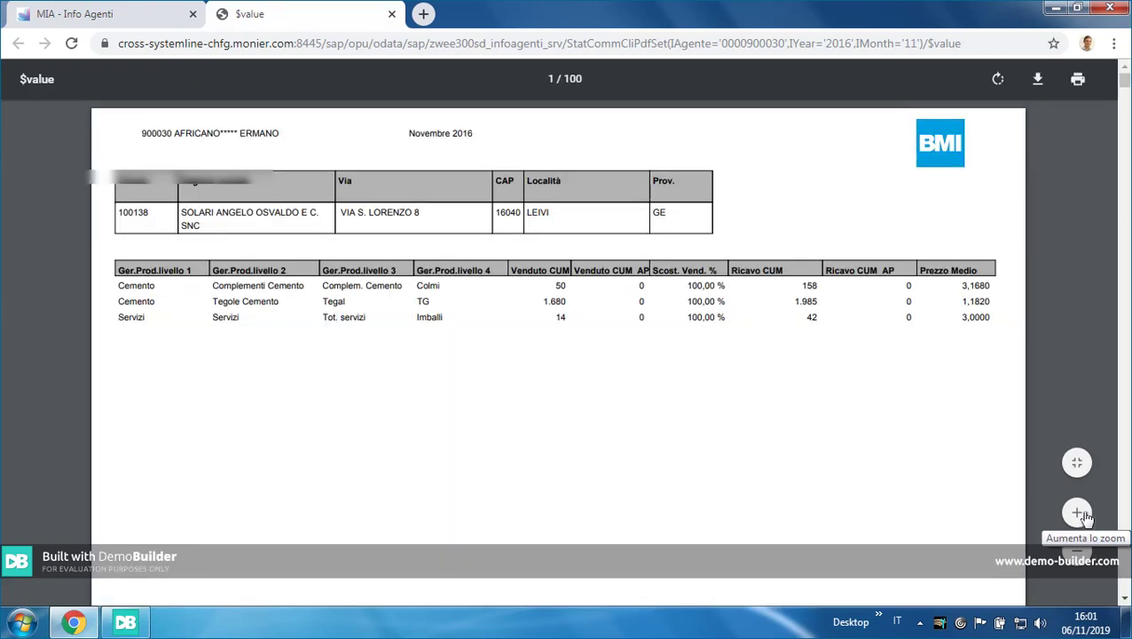
click(391, 14)
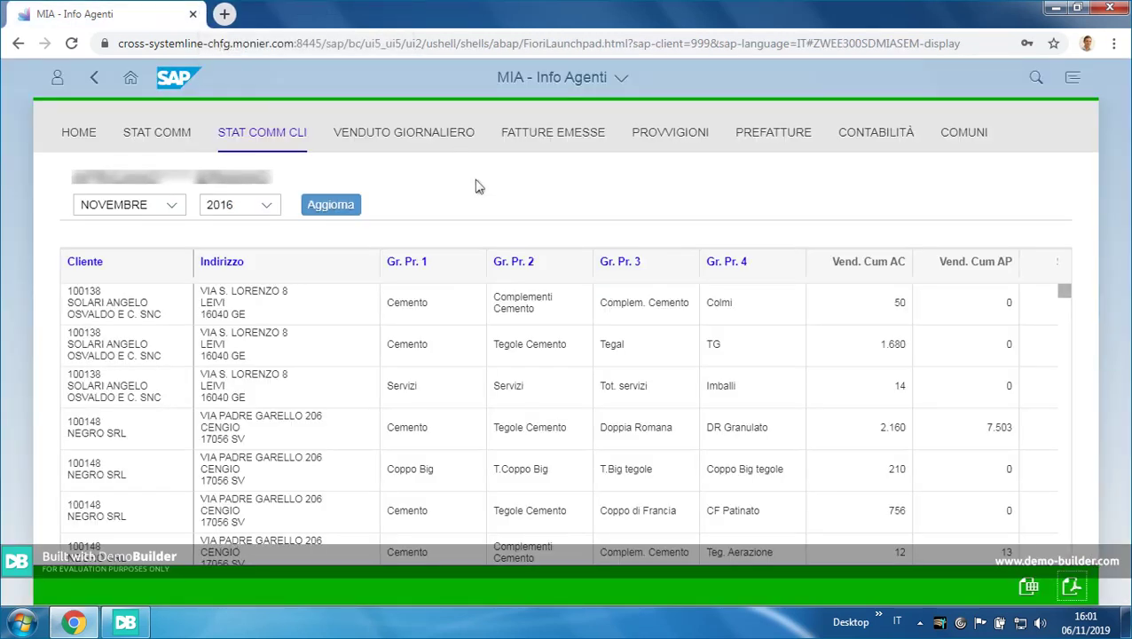
- Open the daily sales report (Venduto Giornaliero) and set its selected day to 04/11/2016
click(409, 140)
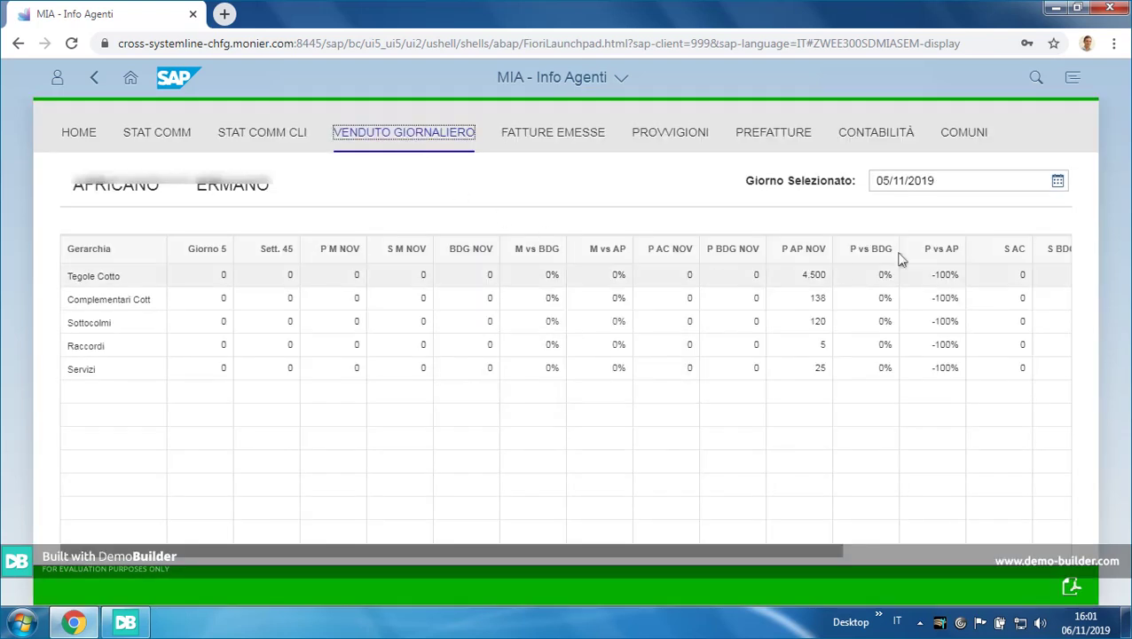
click(1057, 182)
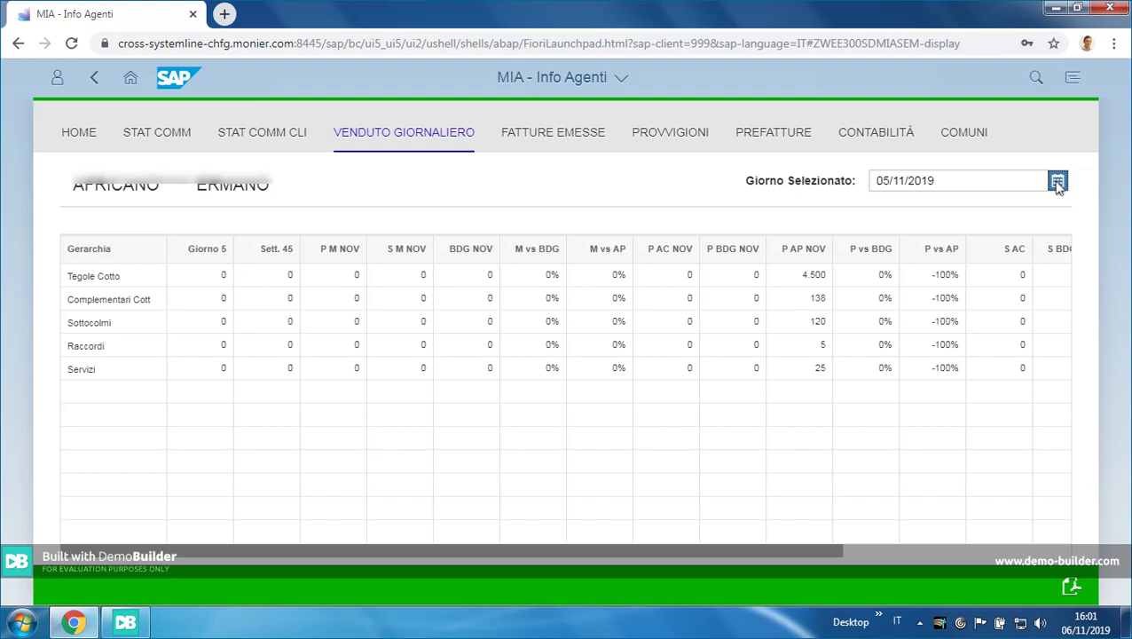
click(1058, 182)
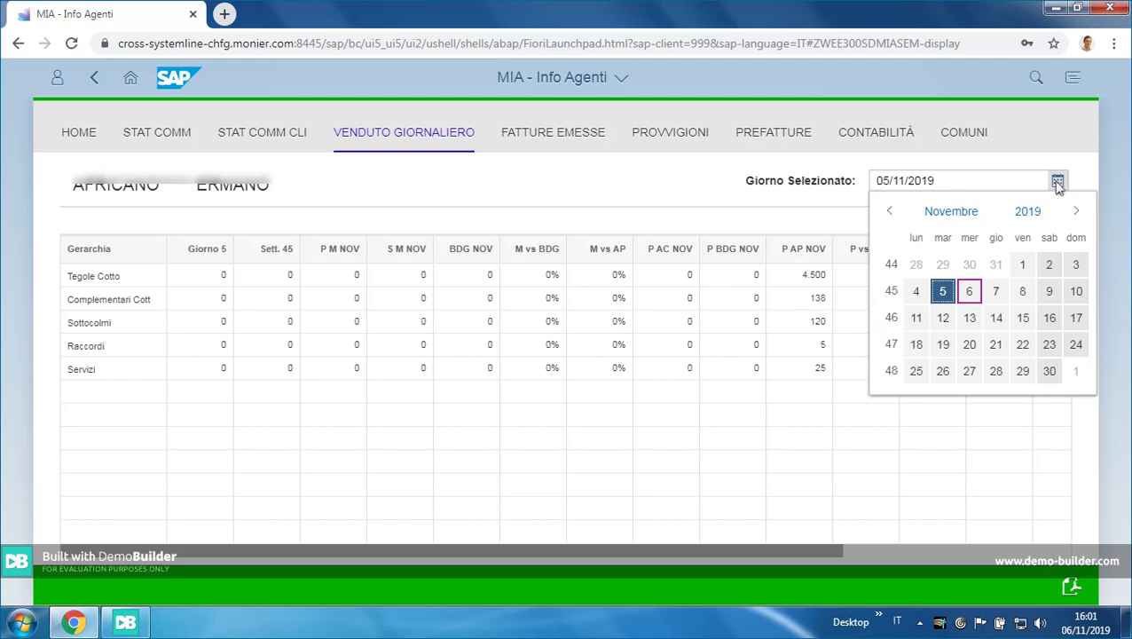
click(1029, 214)
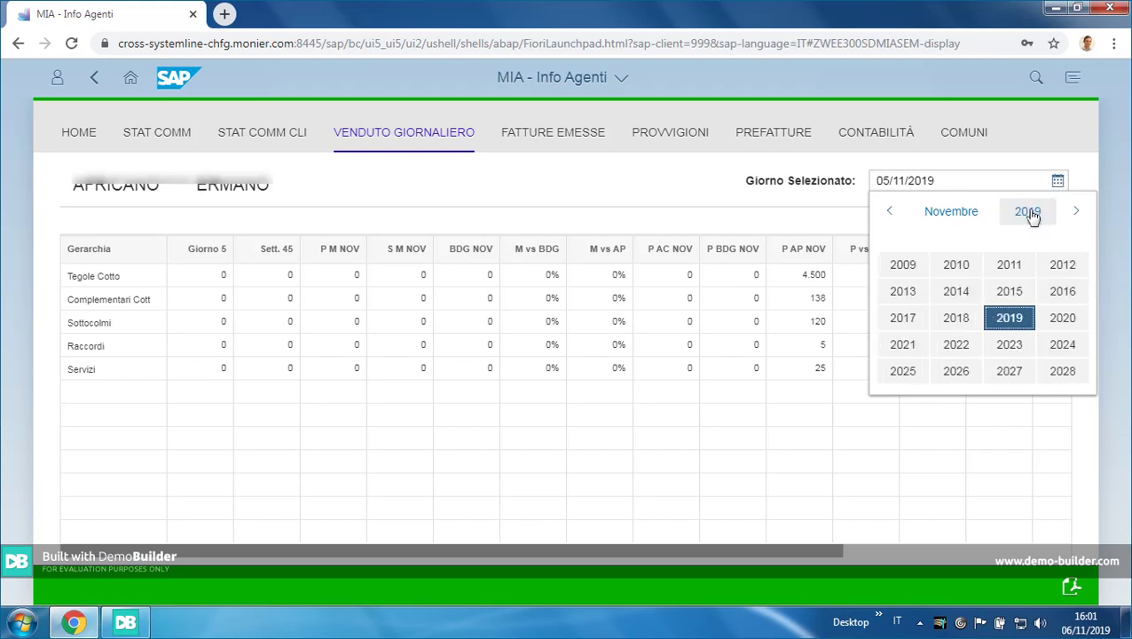
click(1061, 293)
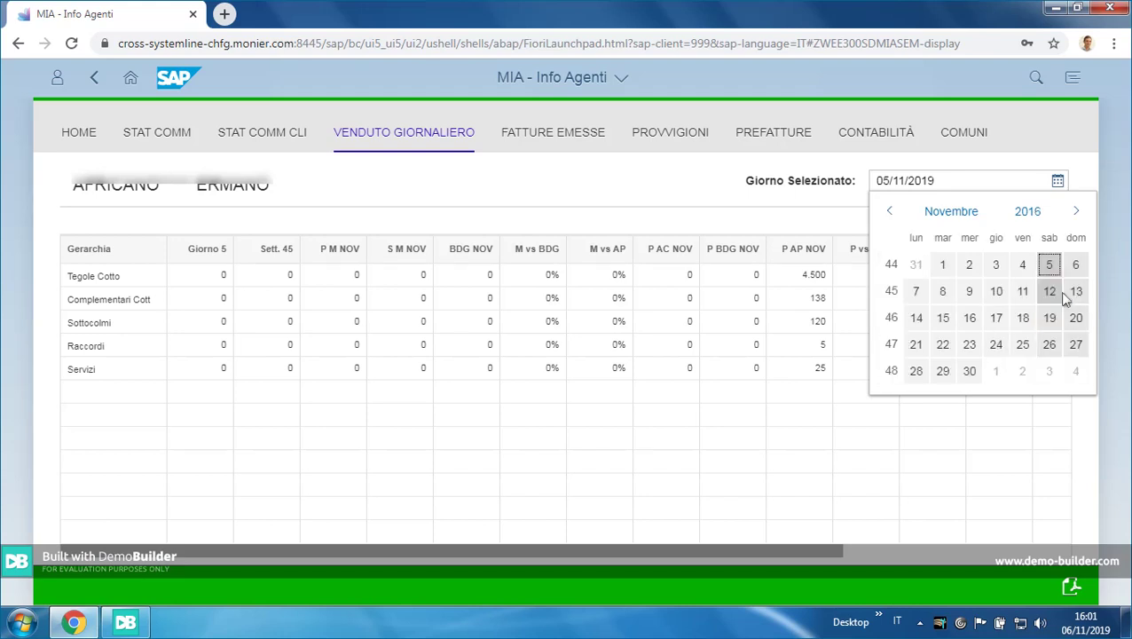
click(1022, 264)
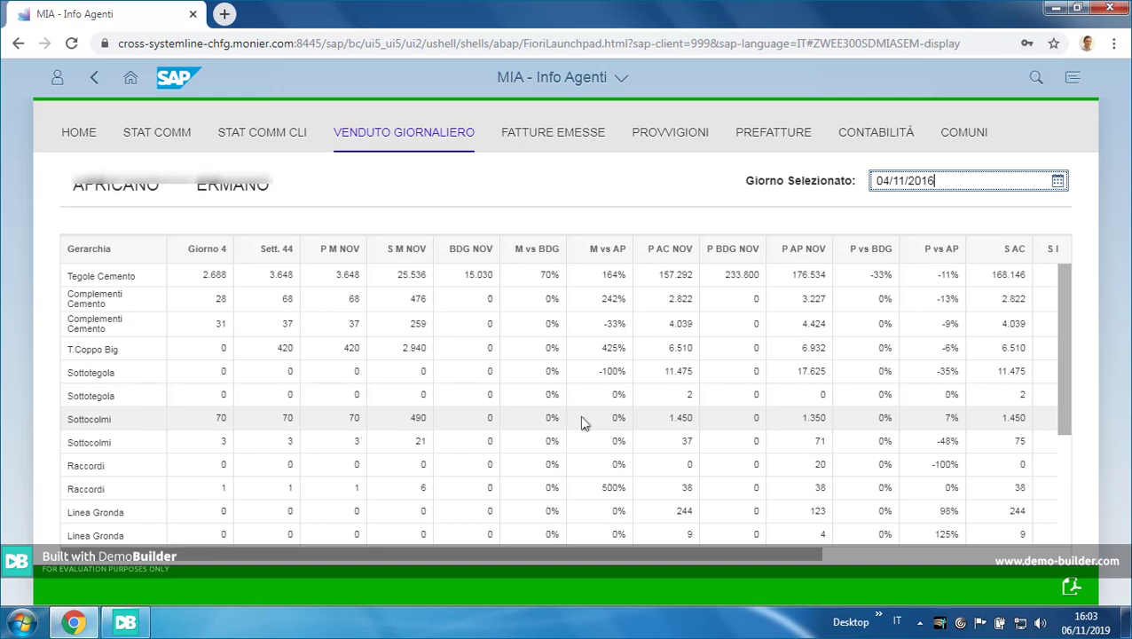
- In Fatture Emesse, view the November 2016 invoice list of customer EDILIZIA DUE and its invoice's article details, then close them
click(553, 132)
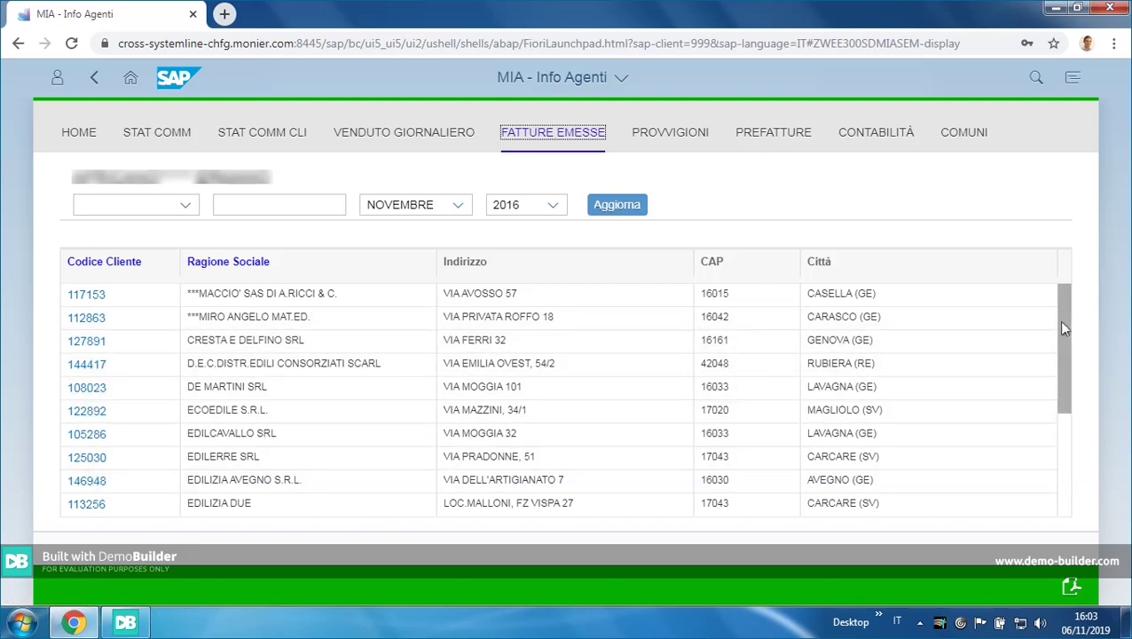
drag(1063, 323, 1056, 291)
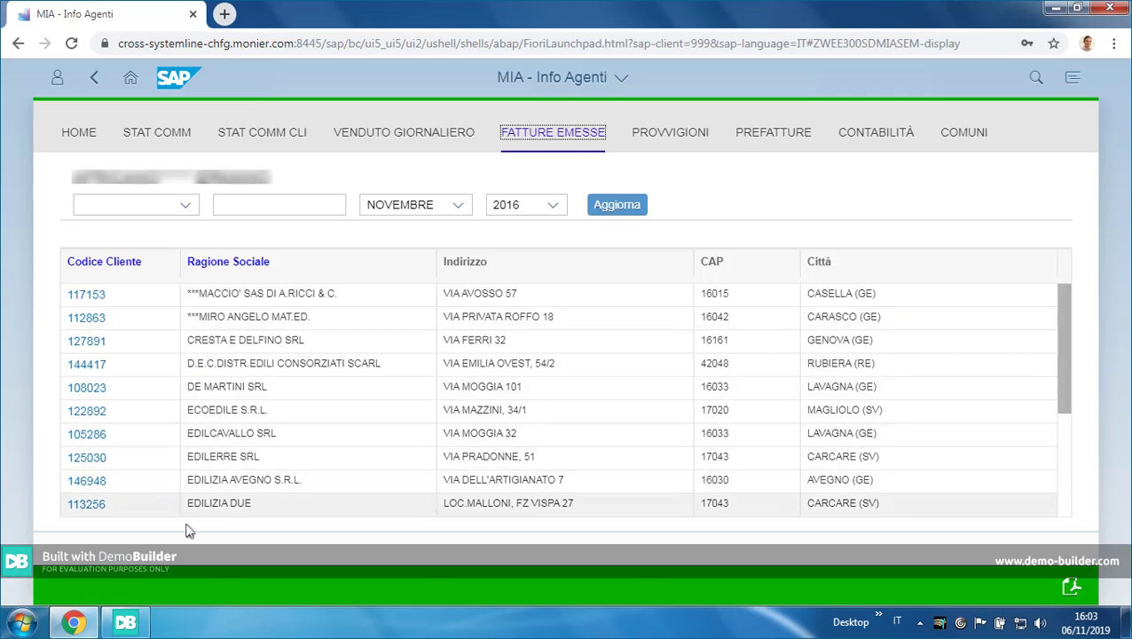
click(90, 508)
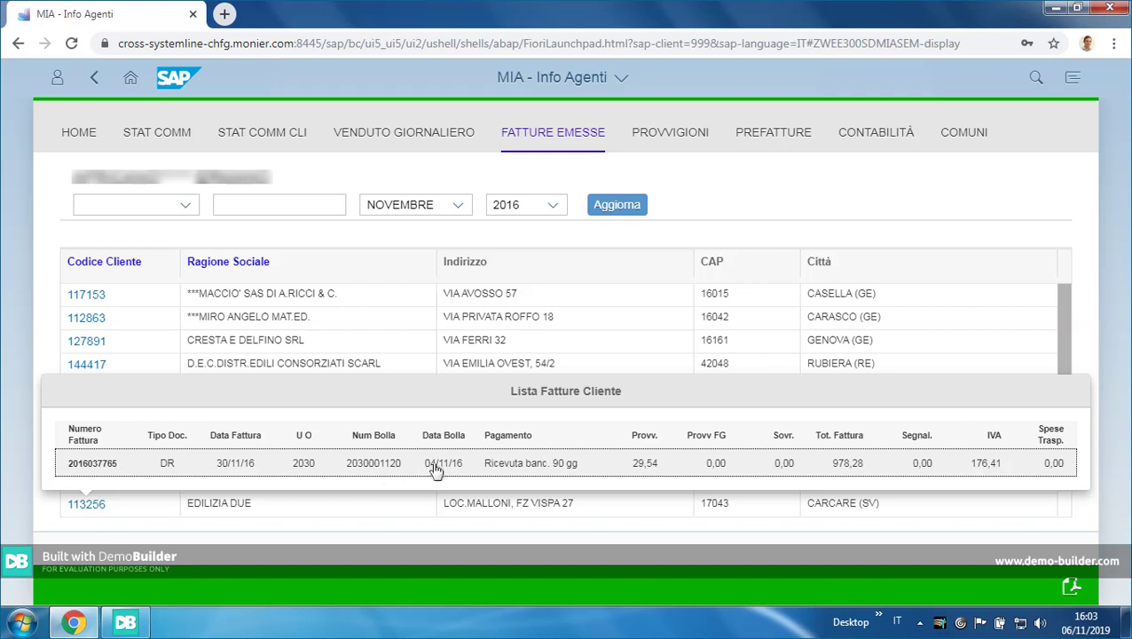
click(648, 470)
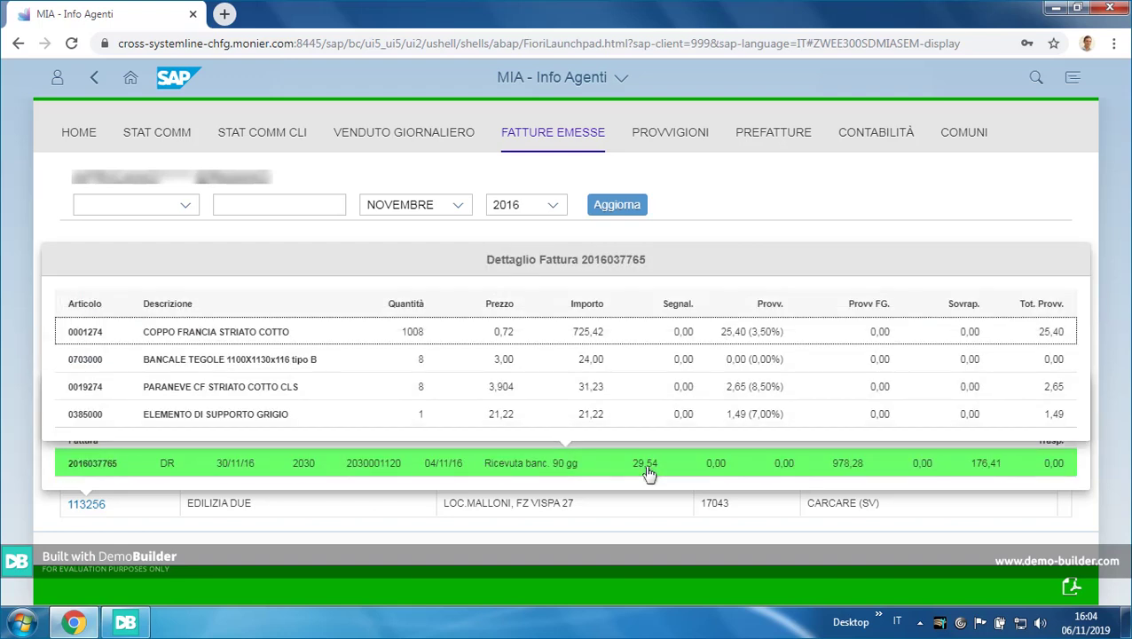
click(725, 236)
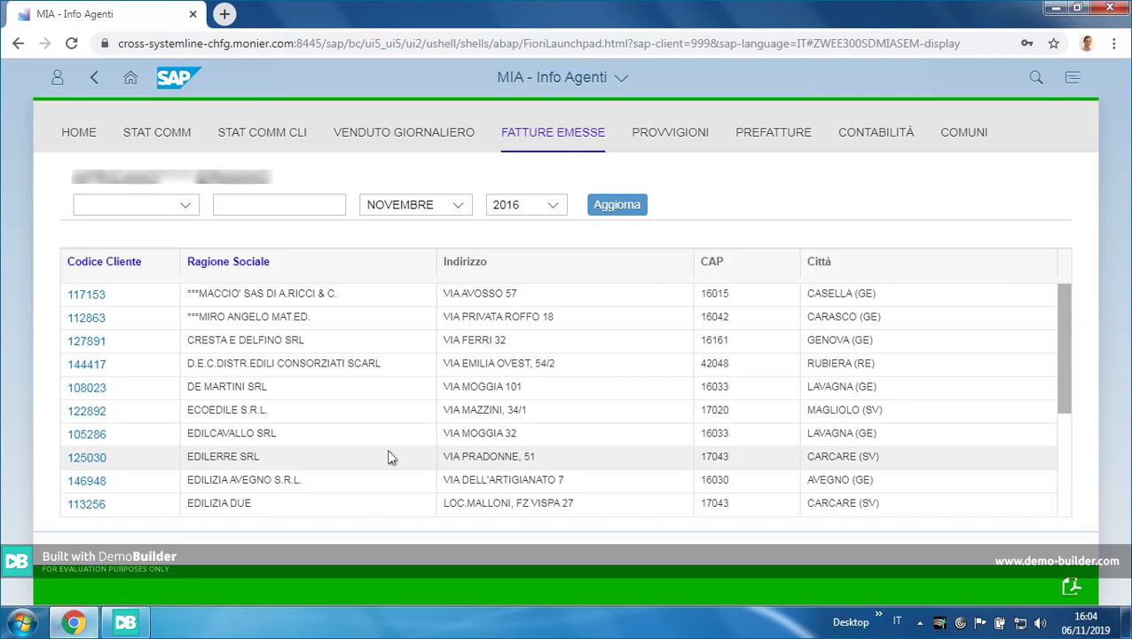
- Open the PDF of the invoices issued in November 2016, enlarge it, read through the first page and close it
click(1072, 590)
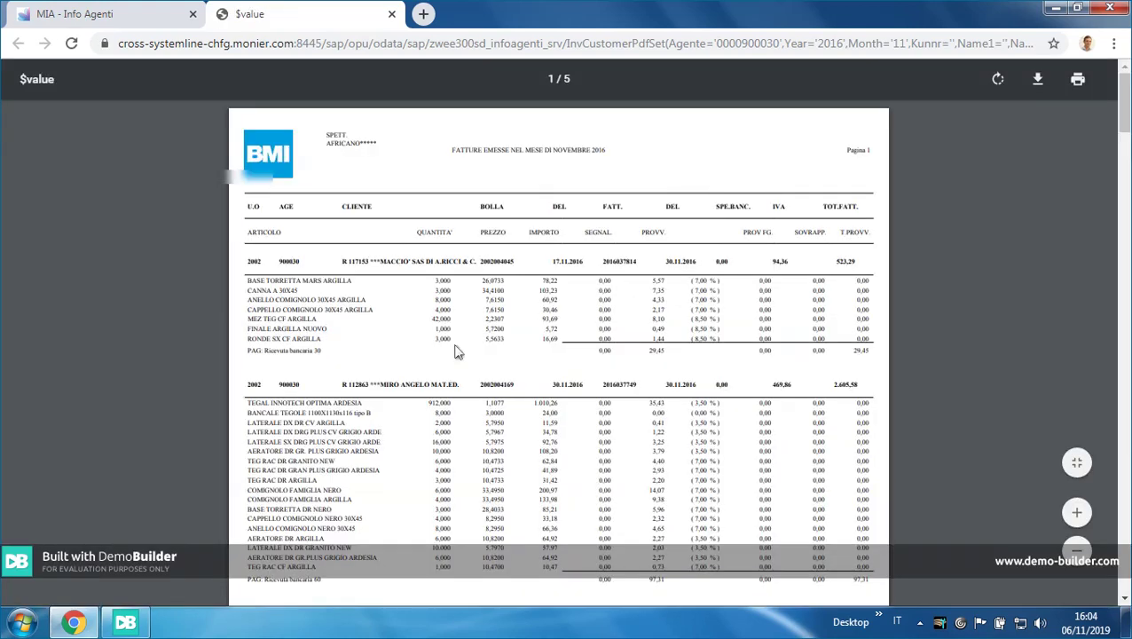
click(1077, 514)
click(1077, 514)
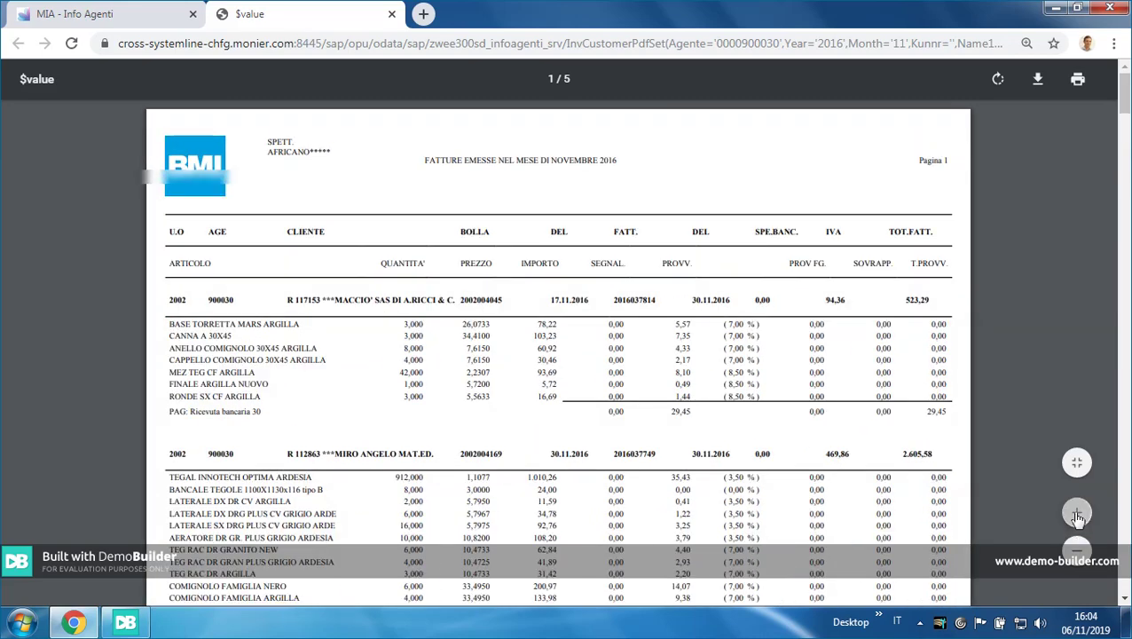
click(1077, 516)
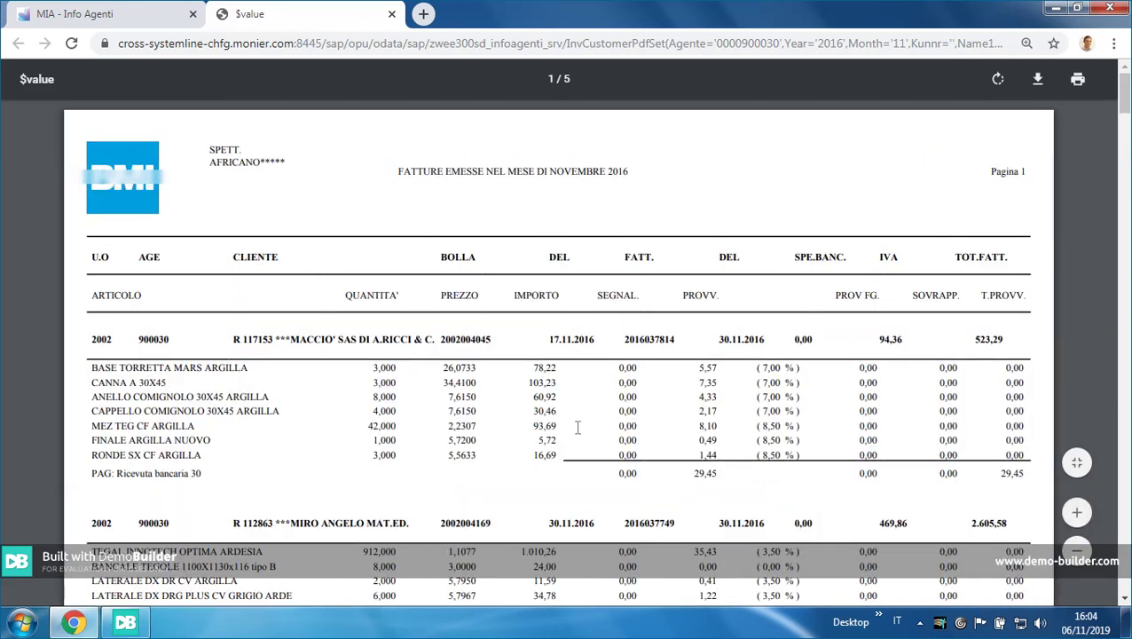
scroll(576, 428, down, 5)
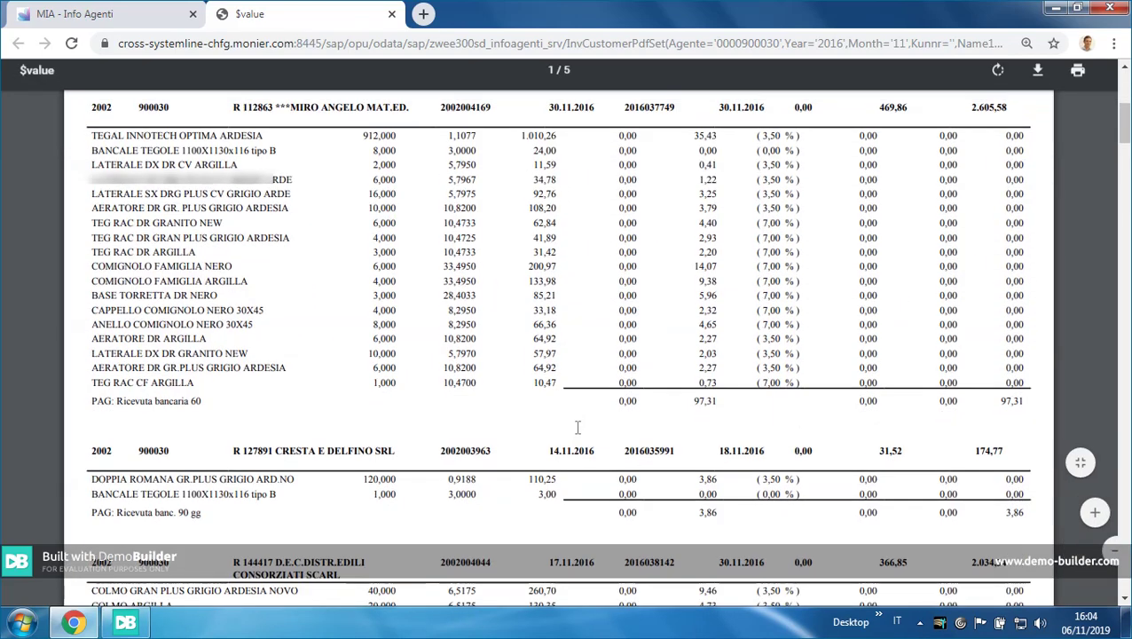
scroll(577, 428, down, 3)
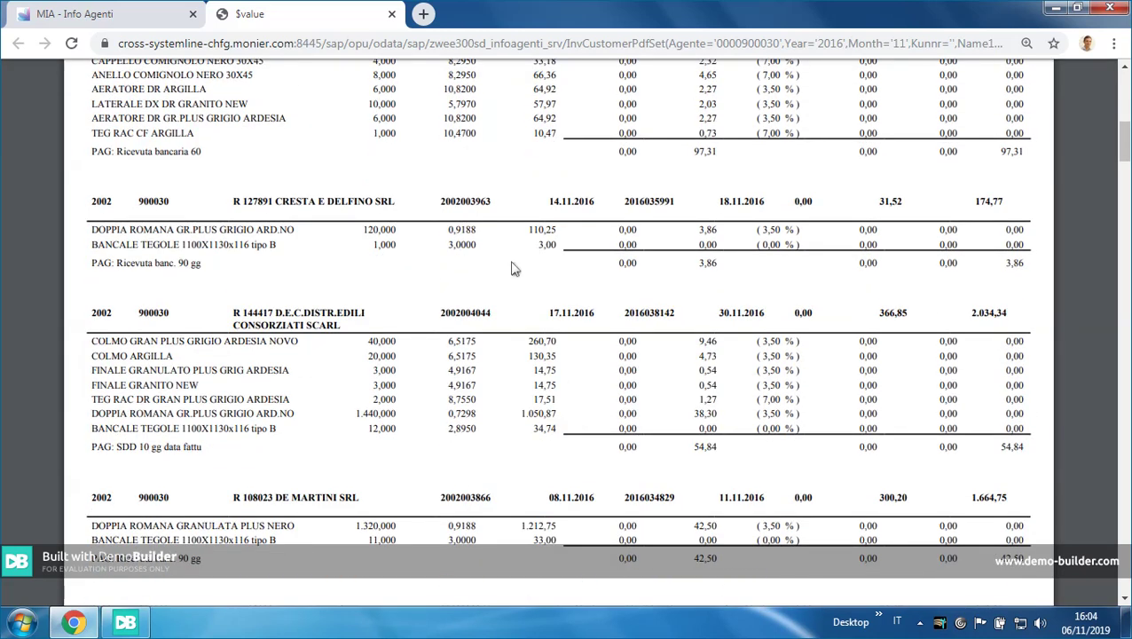
click(392, 14)
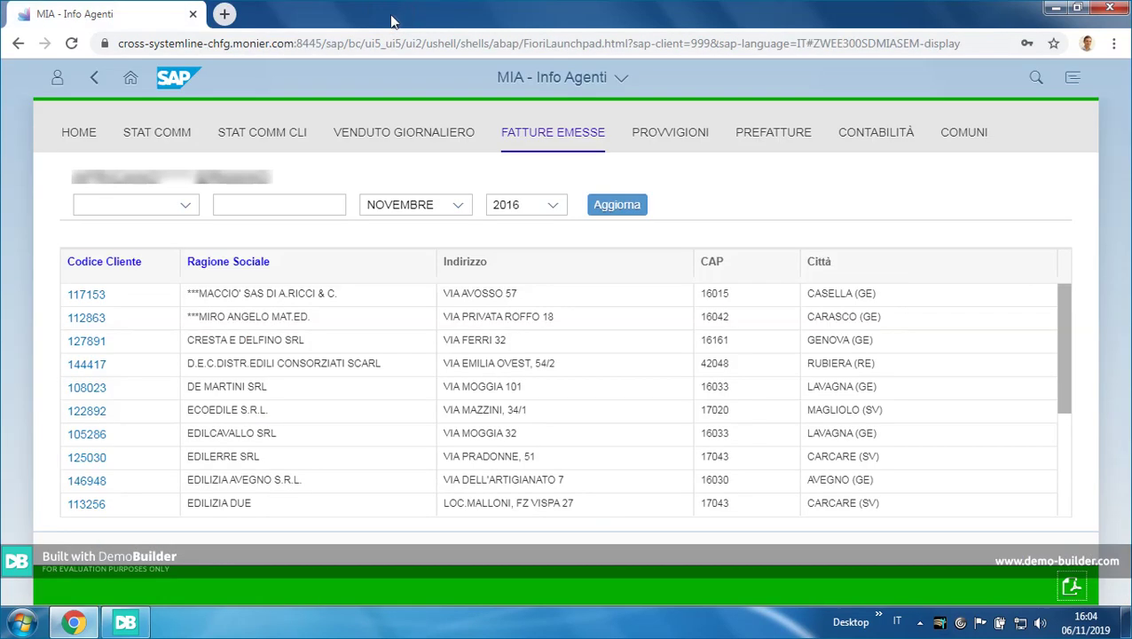
- Open the Provvigioni report, collapse its summary section and filter the Ragione Sociale column by "edilizia"
click(667, 142)
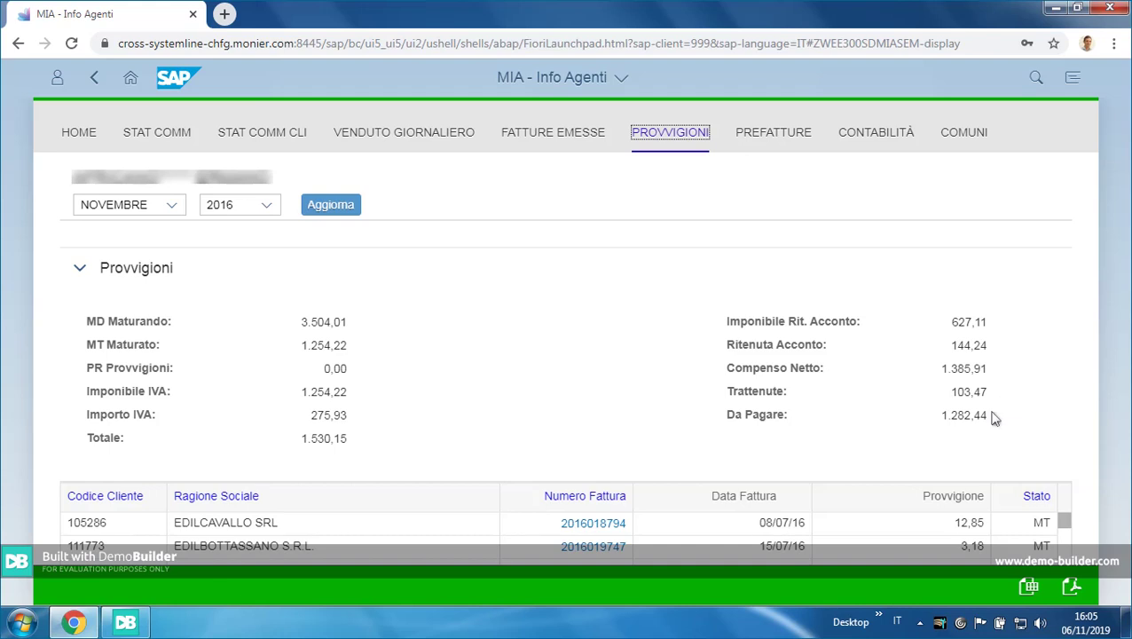
click(79, 274)
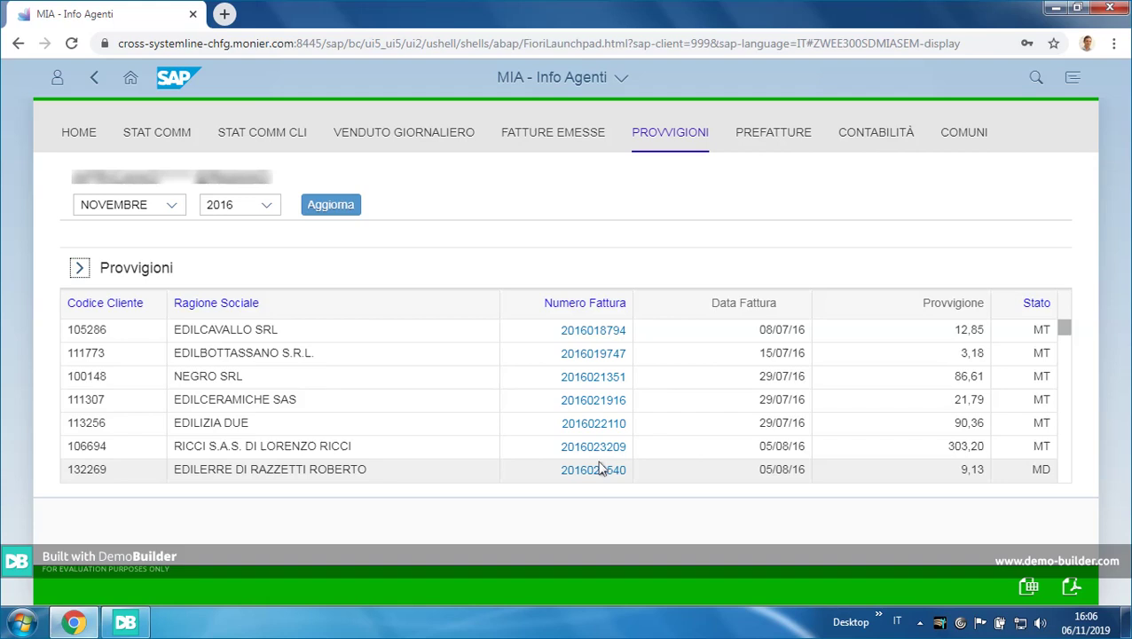
click(213, 302)
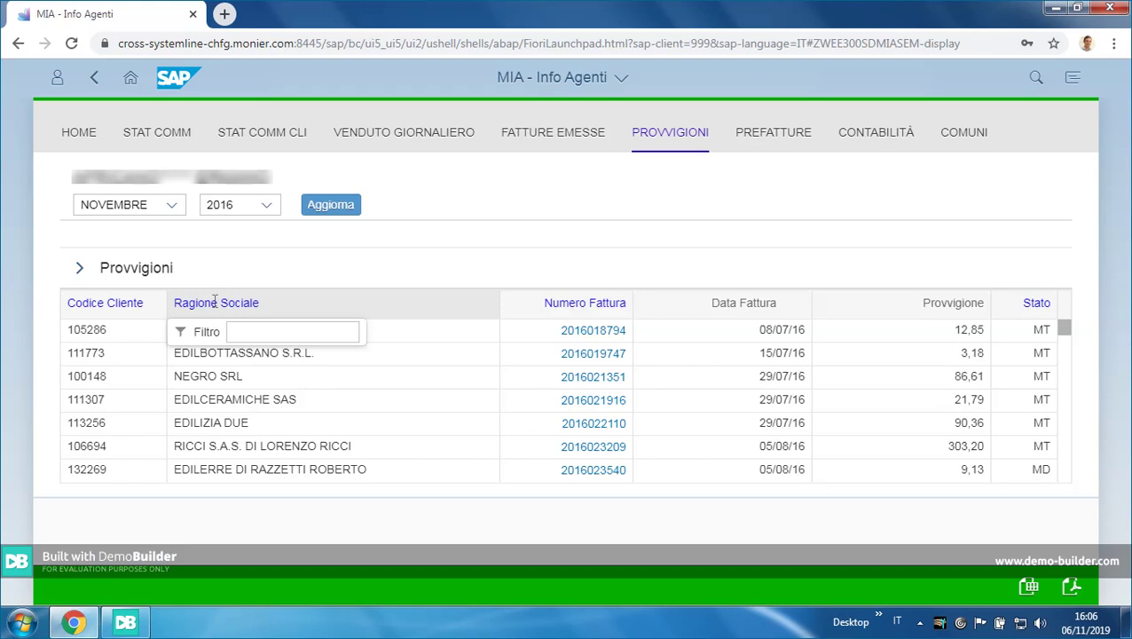
click(254, 333)
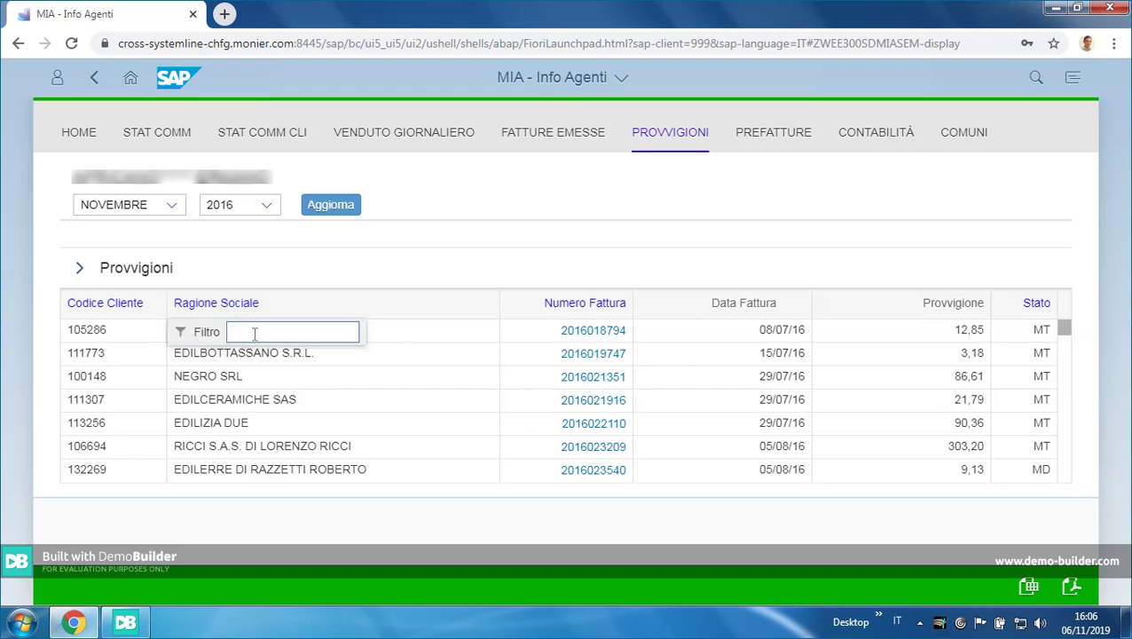
text(edilizia)
key(Return)
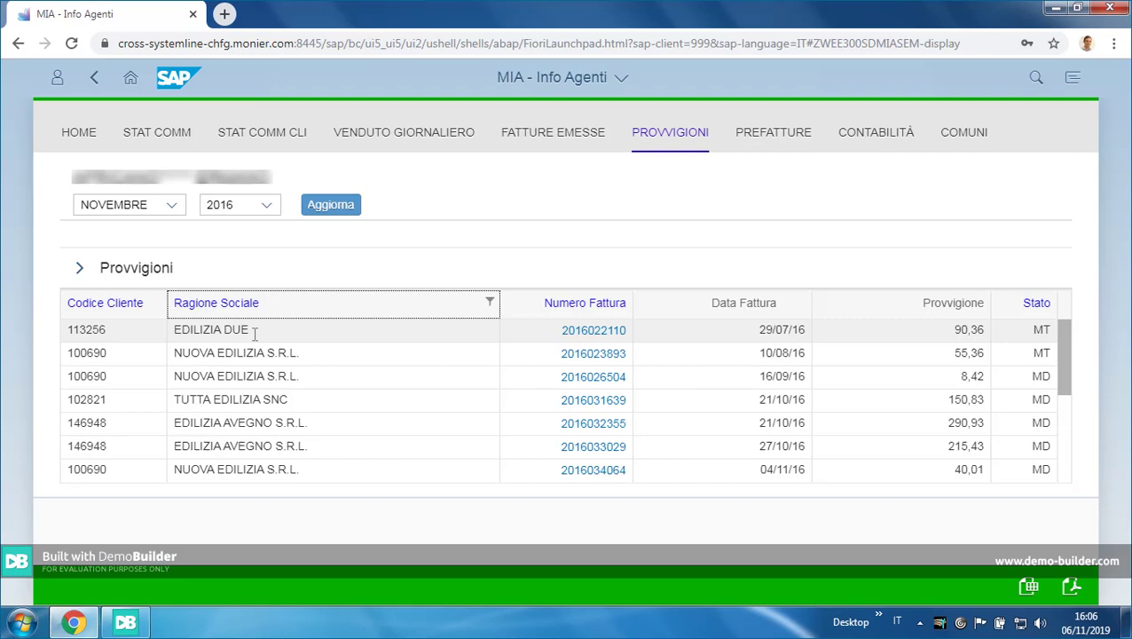
- Filter the Stato column of the commissions table by "md"
click(1032, 300)
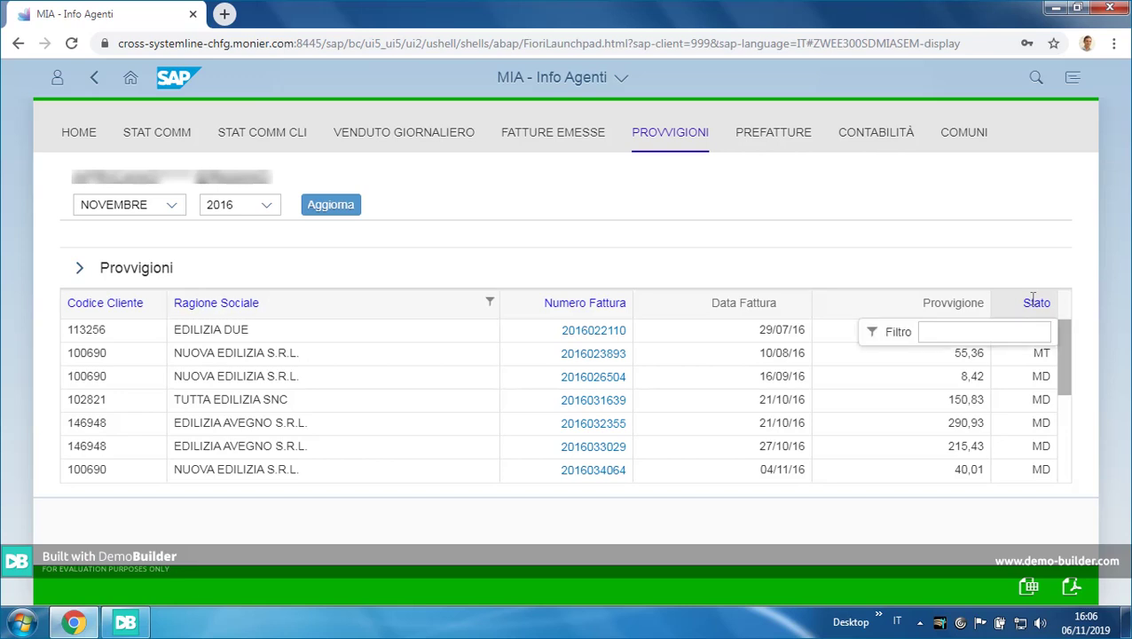
click(1007, 331)
text(md)
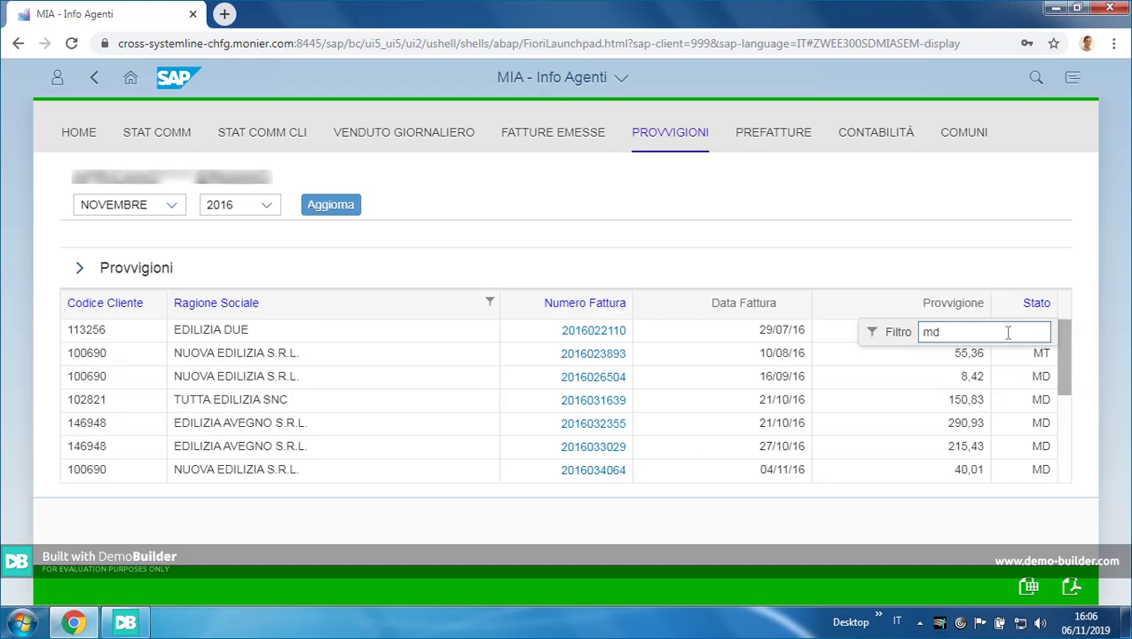
key(Return)
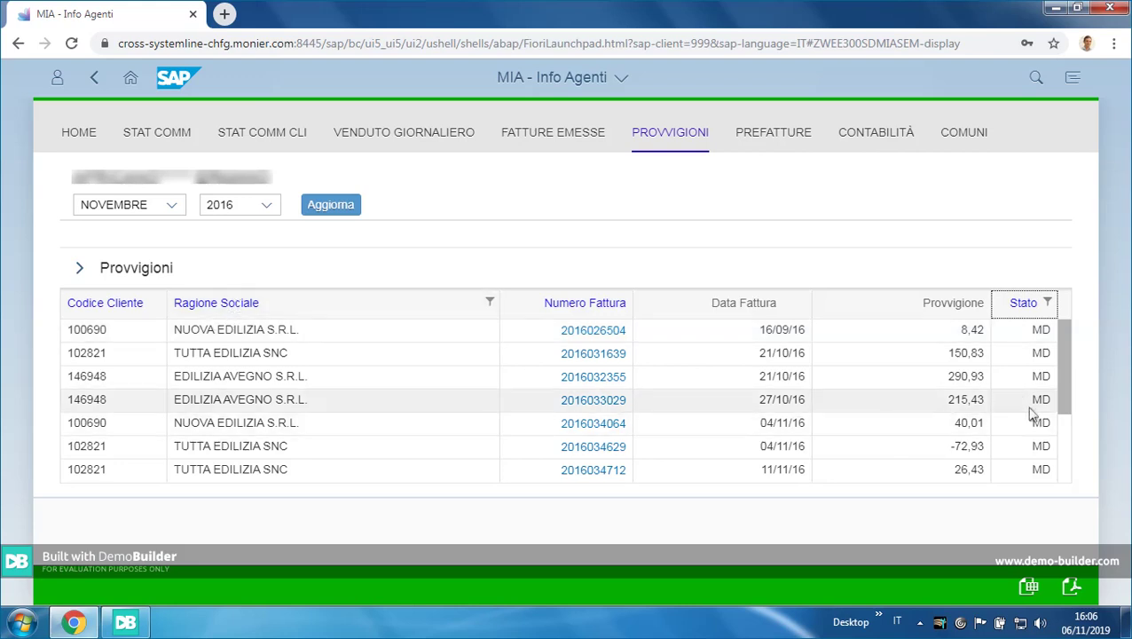
- View the details of the EDILIZIA AVEGNO S.R.L. invoice dated 11/11/16 in the filtered commissions, then close them
drag(1068, 369, 1069, 454)
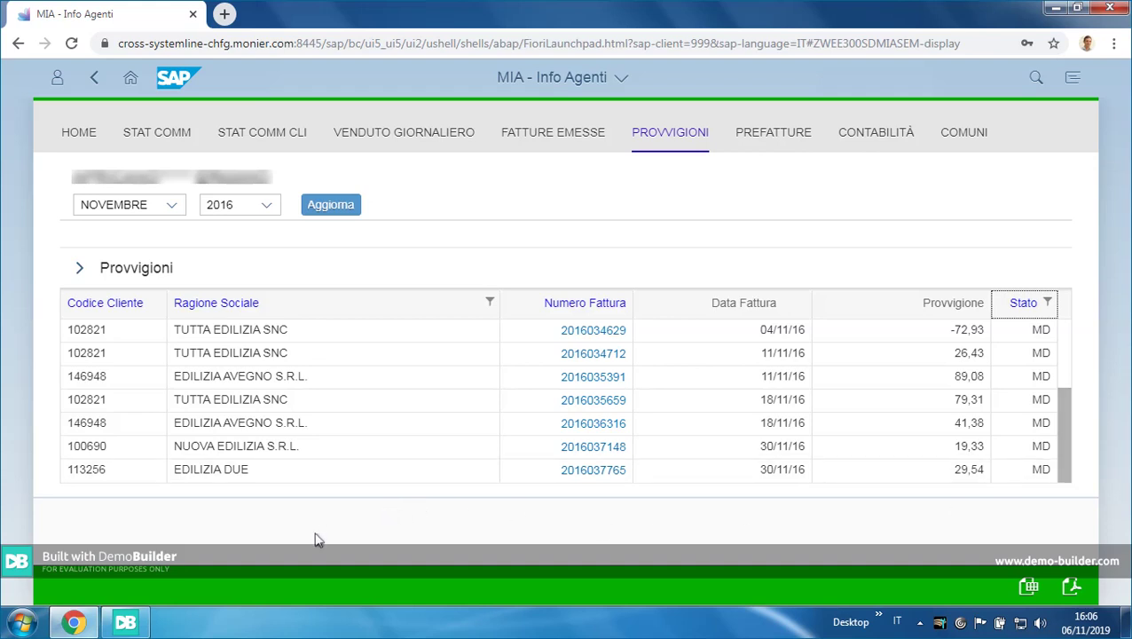
click(582, 385)
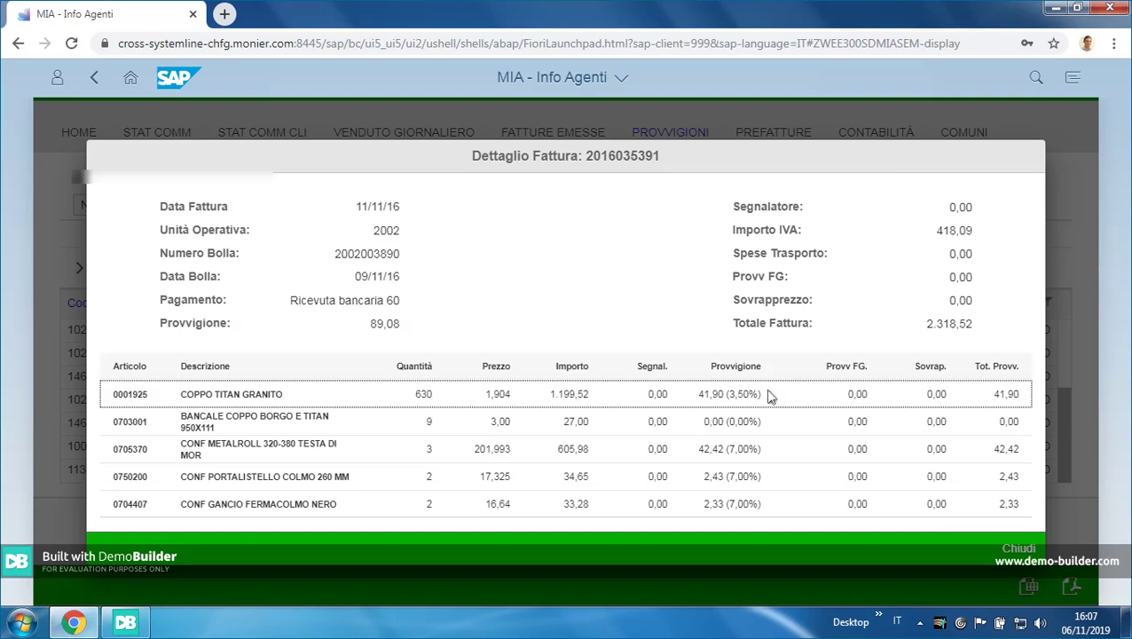
click(1022, 559)
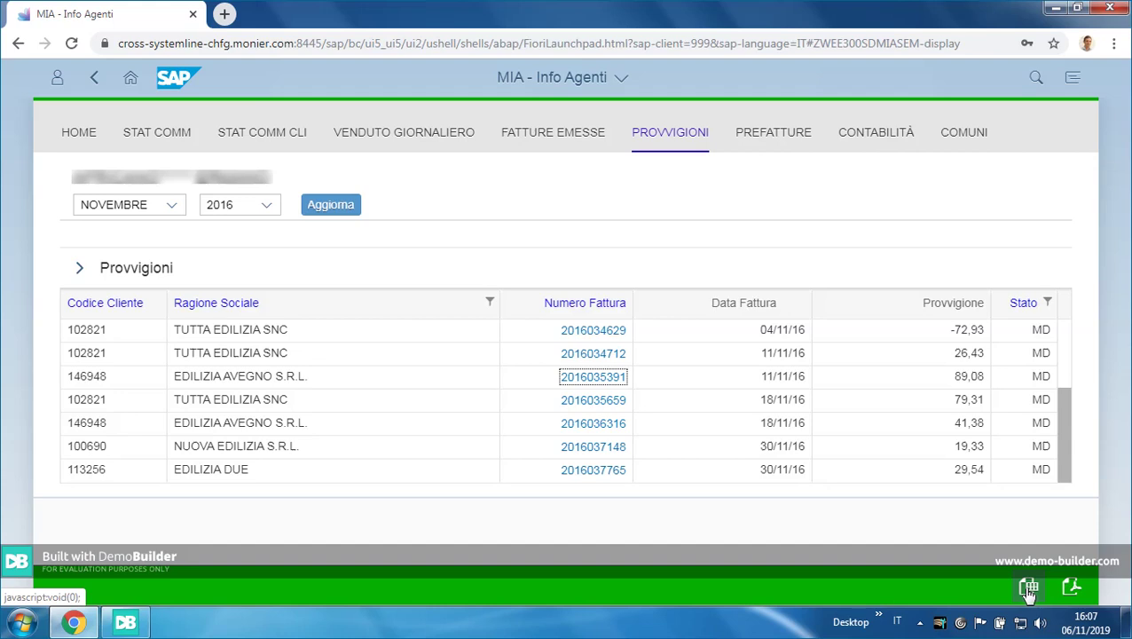
- Export the filtered commissions to Excel and open the commission statement PDF, viewing and closing each document
click(1028, 589)
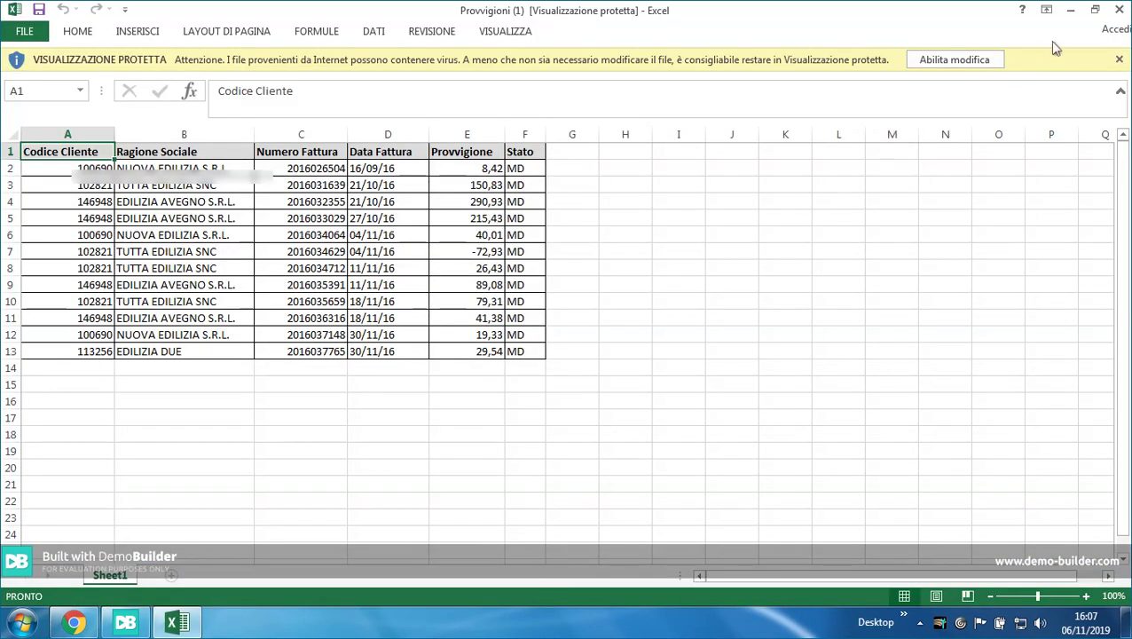
click(1119, 8)
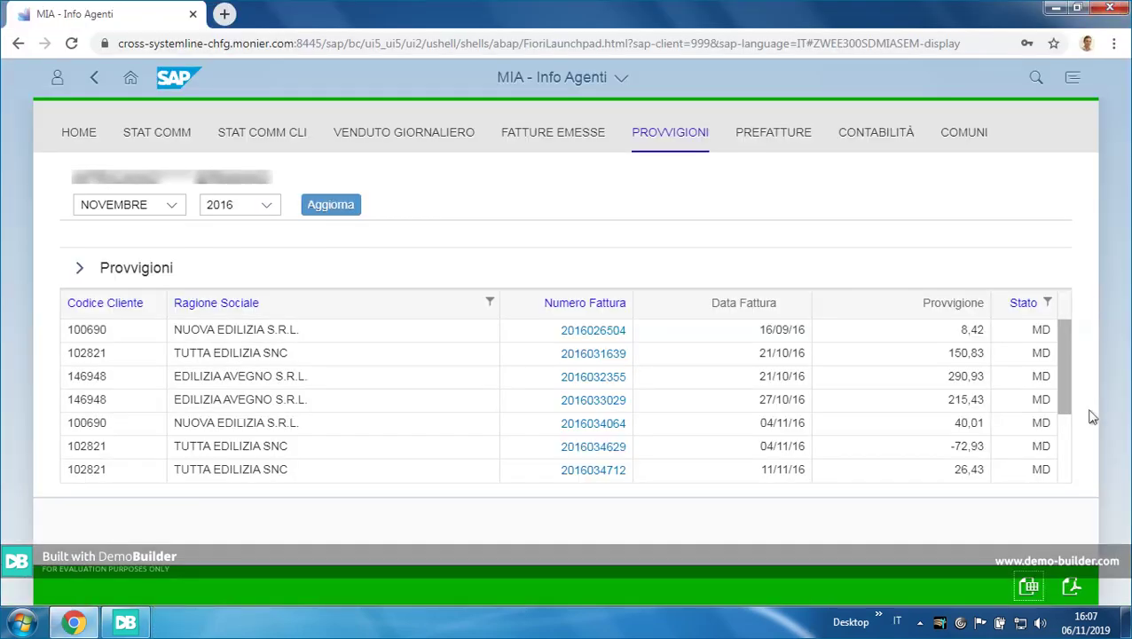
click(1071, 588)
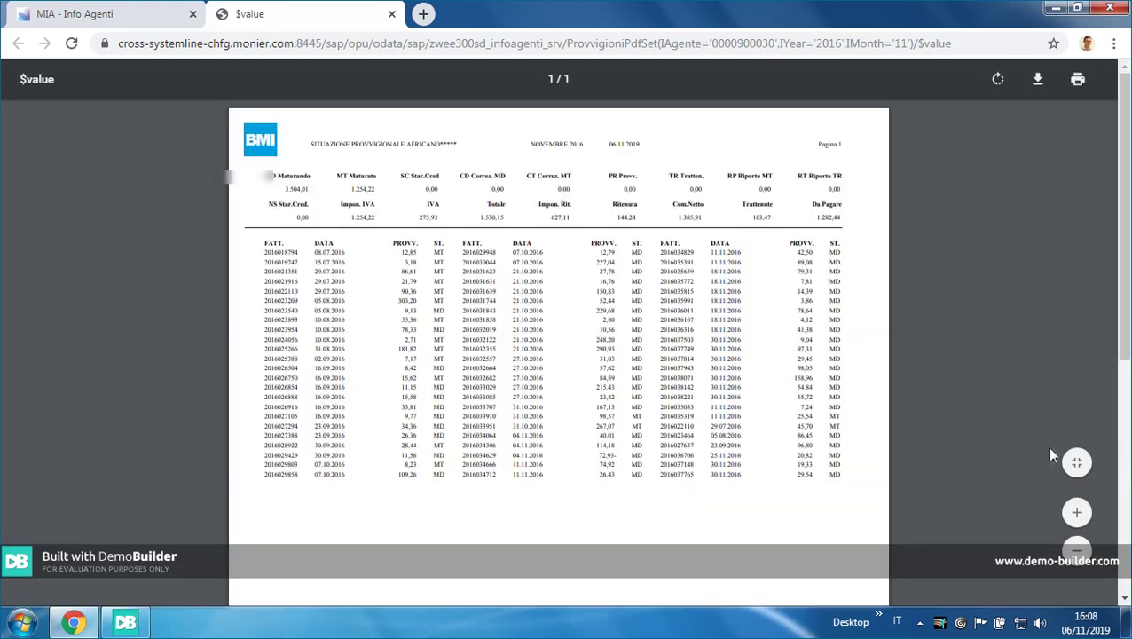
click(1076, 512)
click(1077, 512)
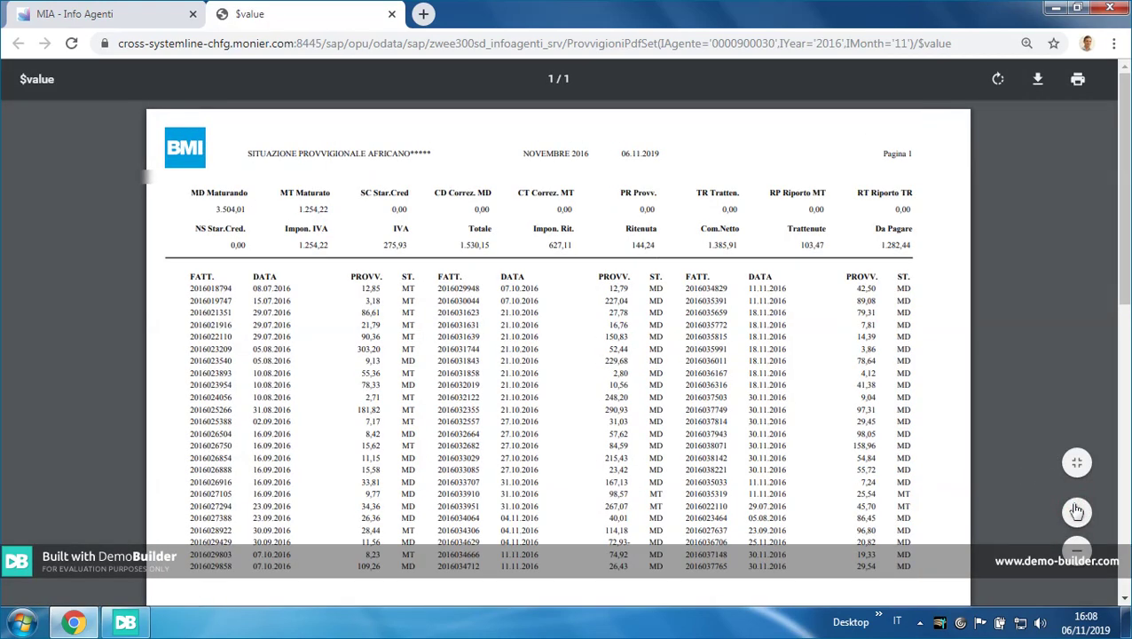
click(391, 15)
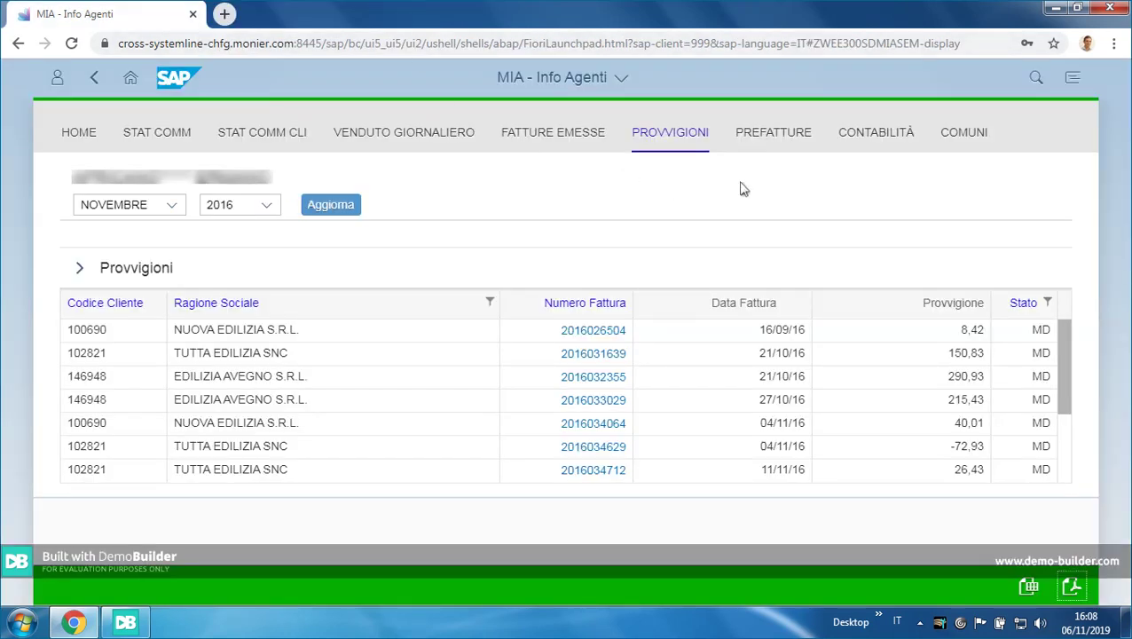
- Open the Prefatture report and read the November 2016 pre-invoice from the header down to the net amount payable
click(774, 138)
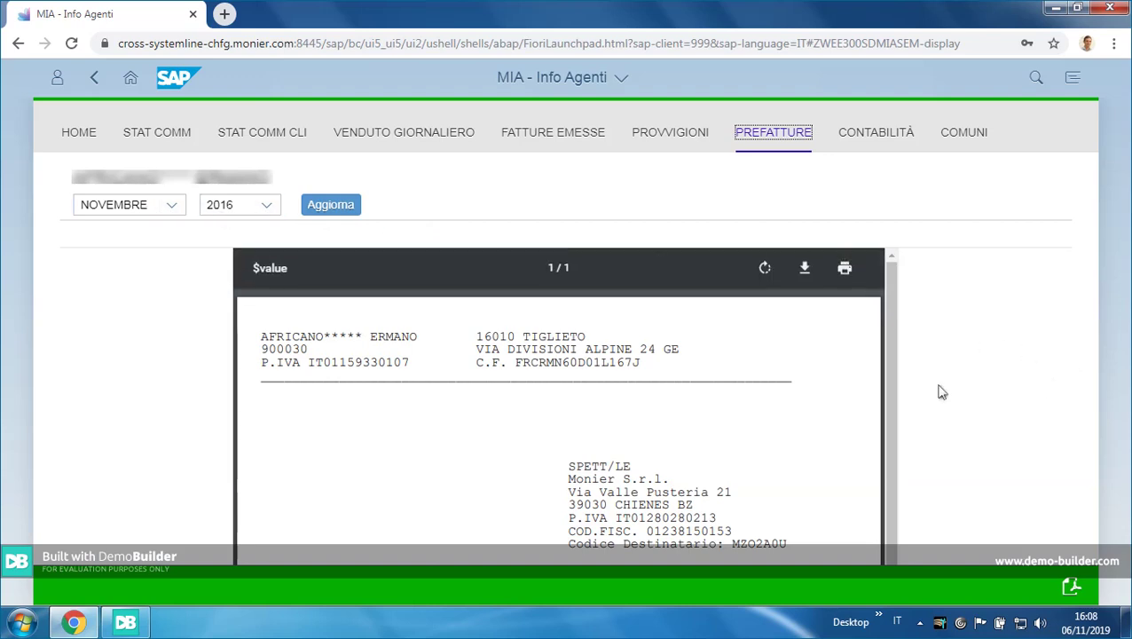
scroll(824, 404, down, 1)
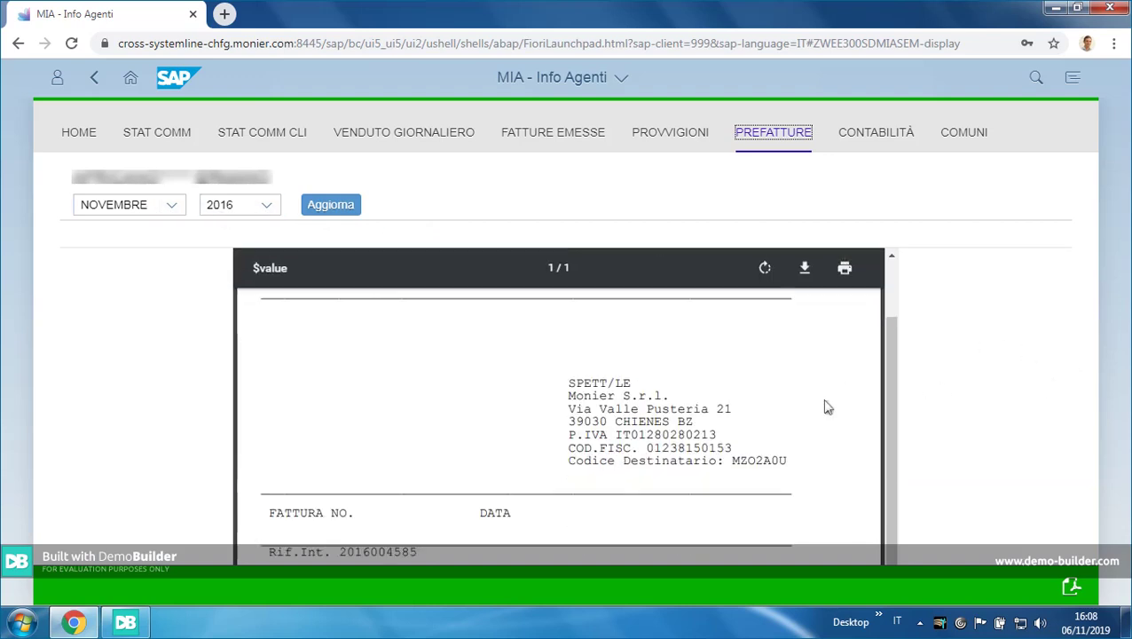
scroll(824, 405, down, 1)
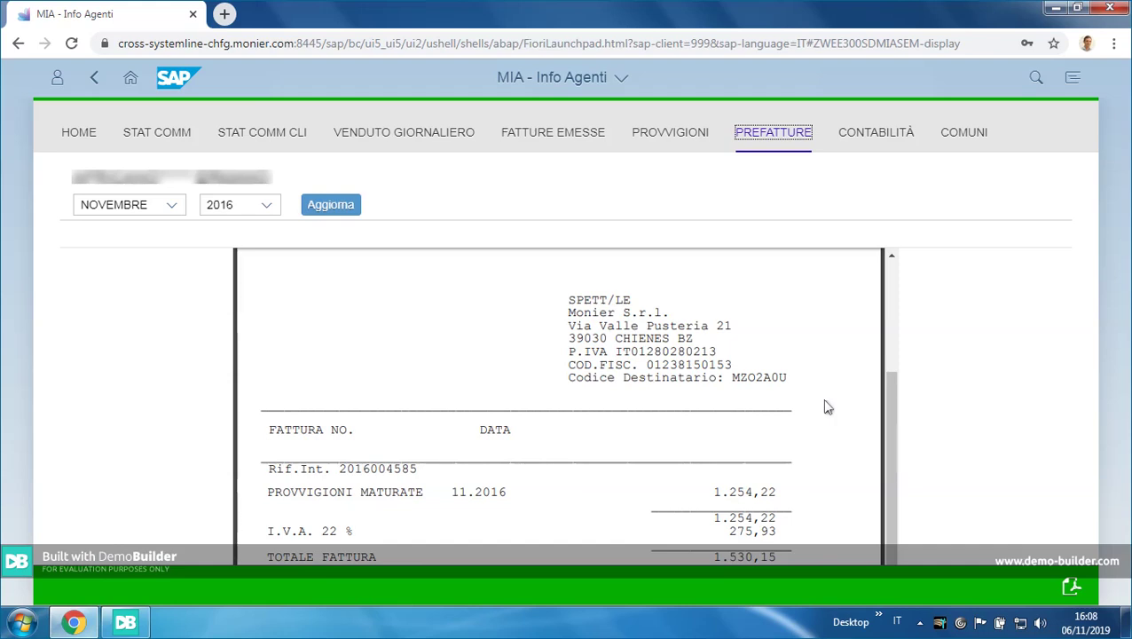
scroll(824, 407, down, 2)
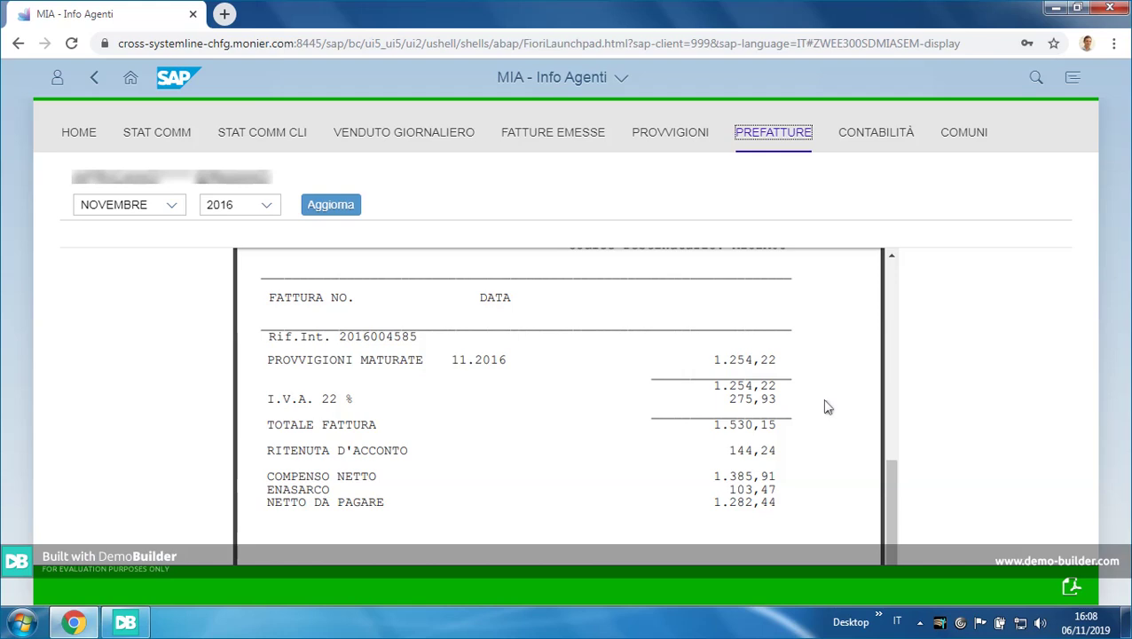
scroll(827, 406, up, 10)
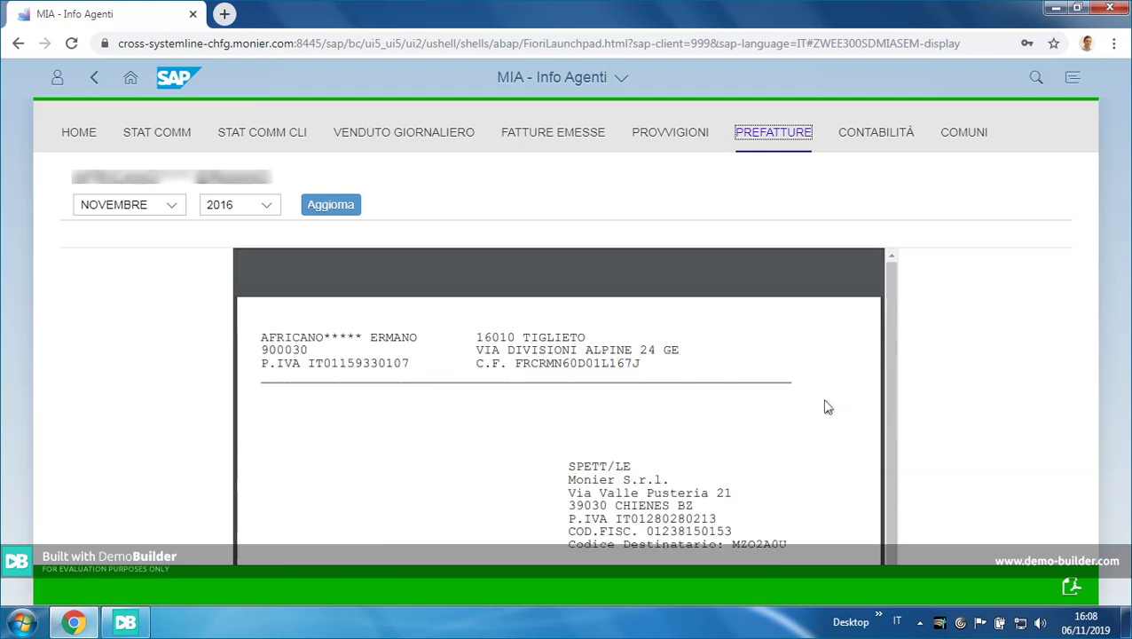
- Open the pre-invoice PDF as a separate document, look through it and close it
click(1071, 588)
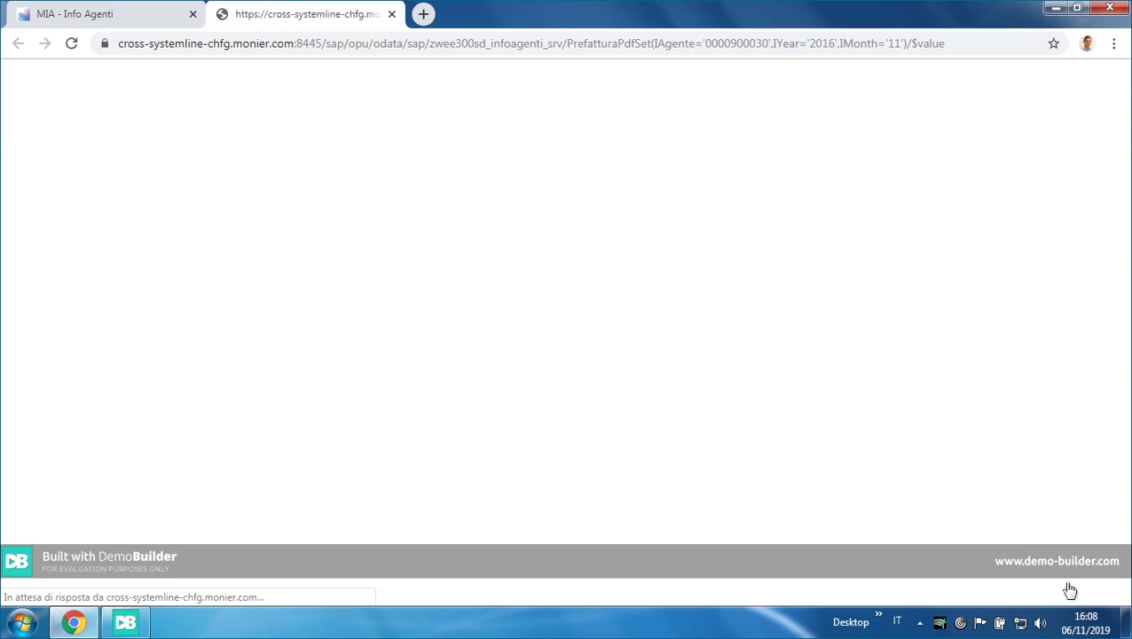
scroll(868, 479, down, 5)
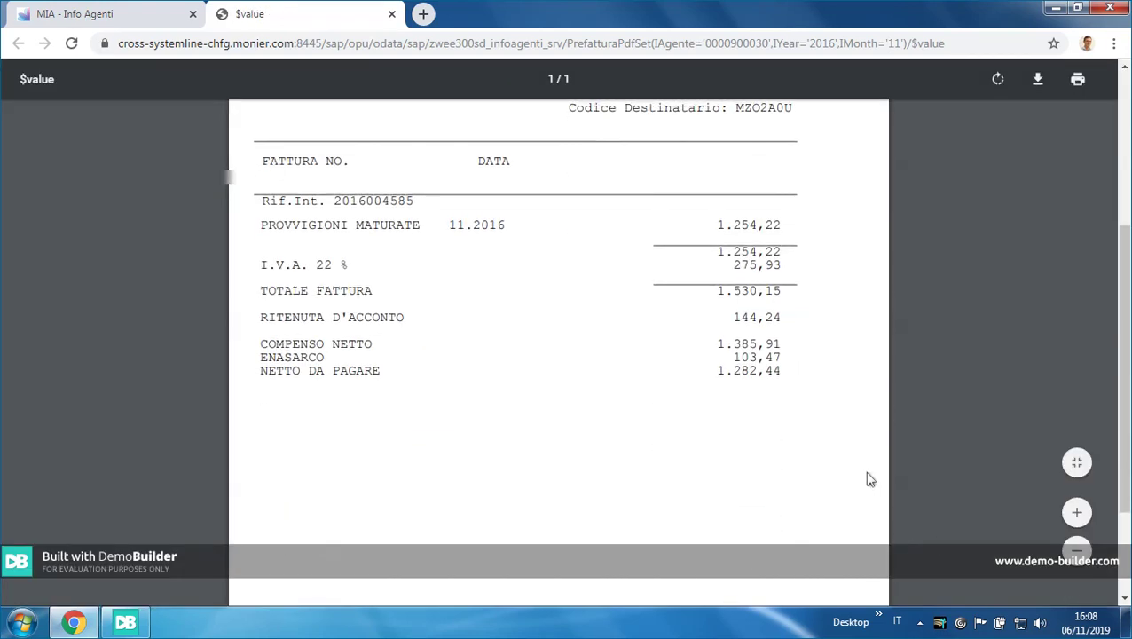
scroll(869, 479, up, 2)
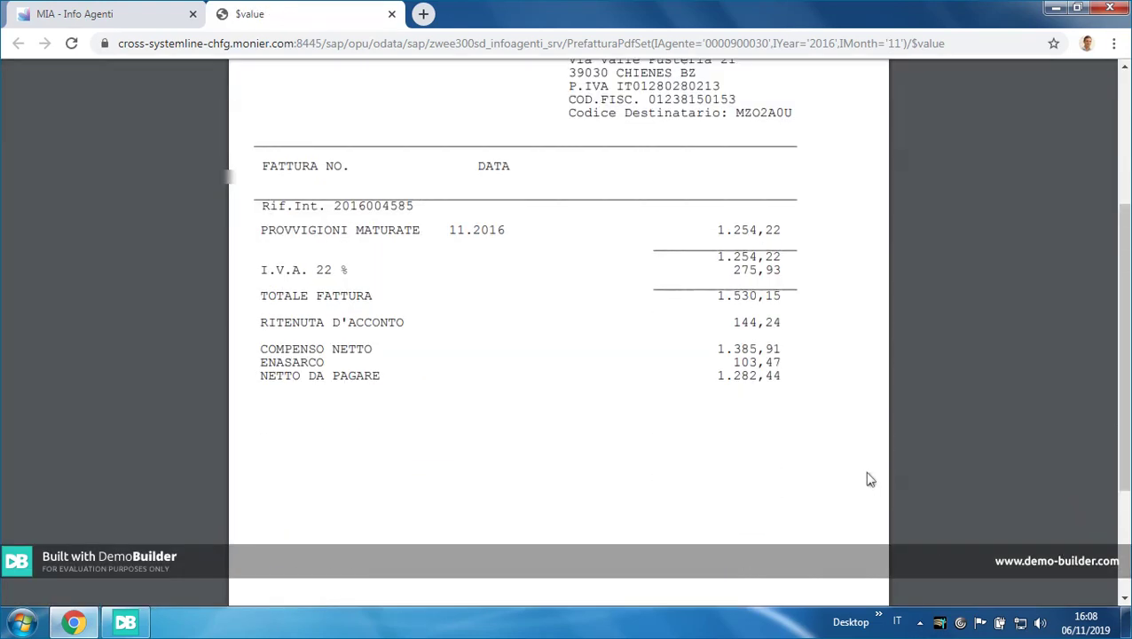
scroll(869, 480, up, 3)
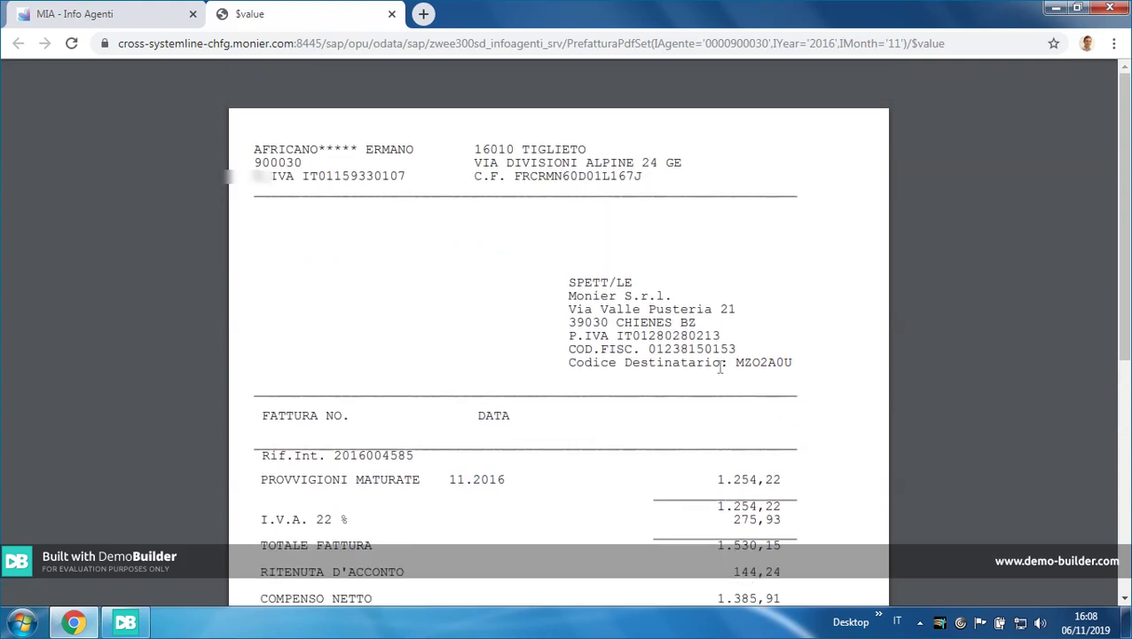
click(392, 15)
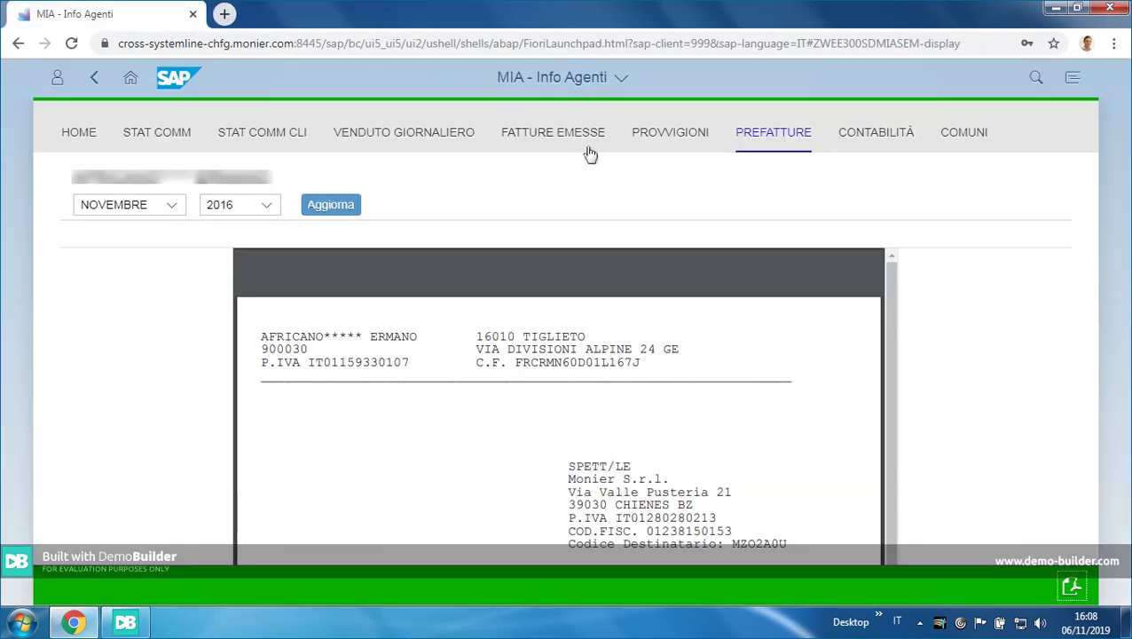
- Open the Contabilità report, dismiss its message, and view the Comuni section
click(876, 139)
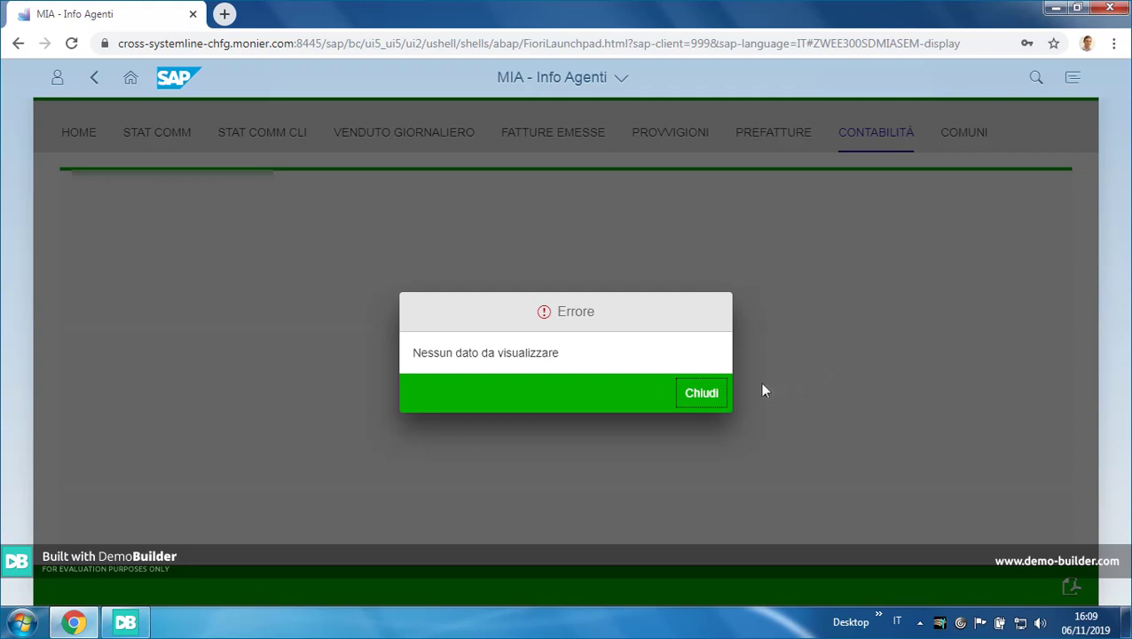
click(698, 397)
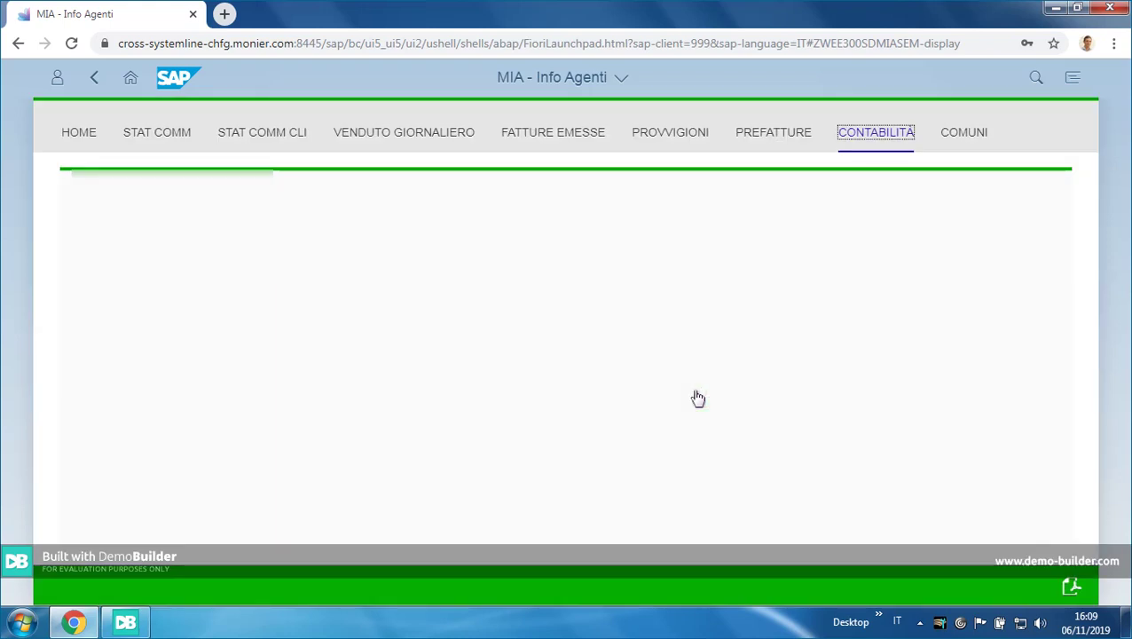
click(975, 135)
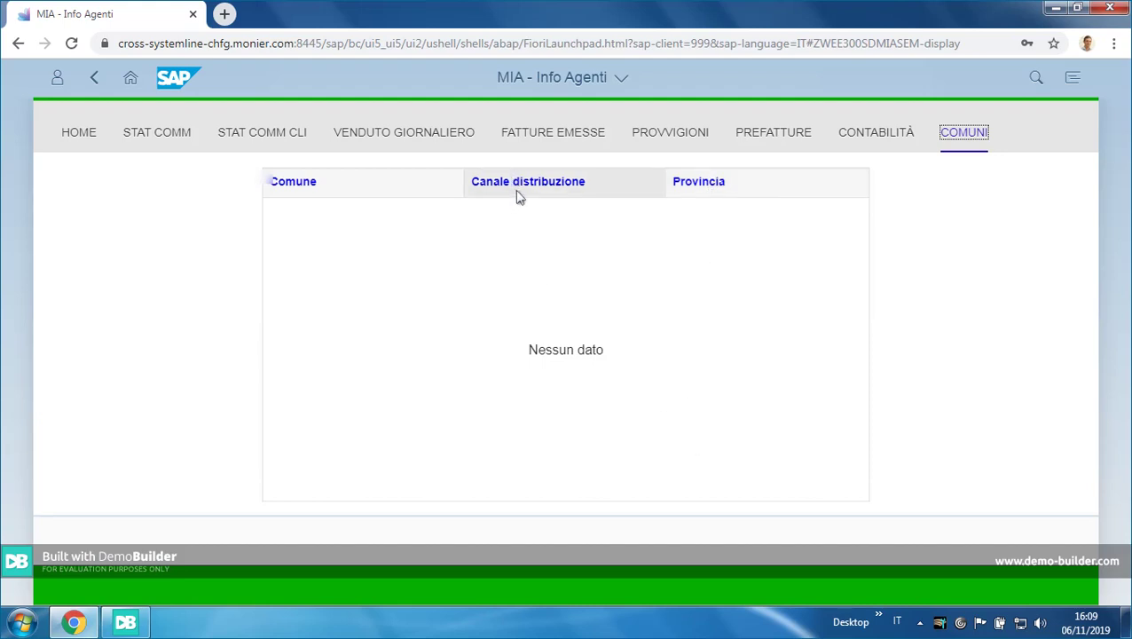
- Return to the MIA Home overview, go back to the SAP launchpad's start page and log off, confirming the logoff
click(80, 135)
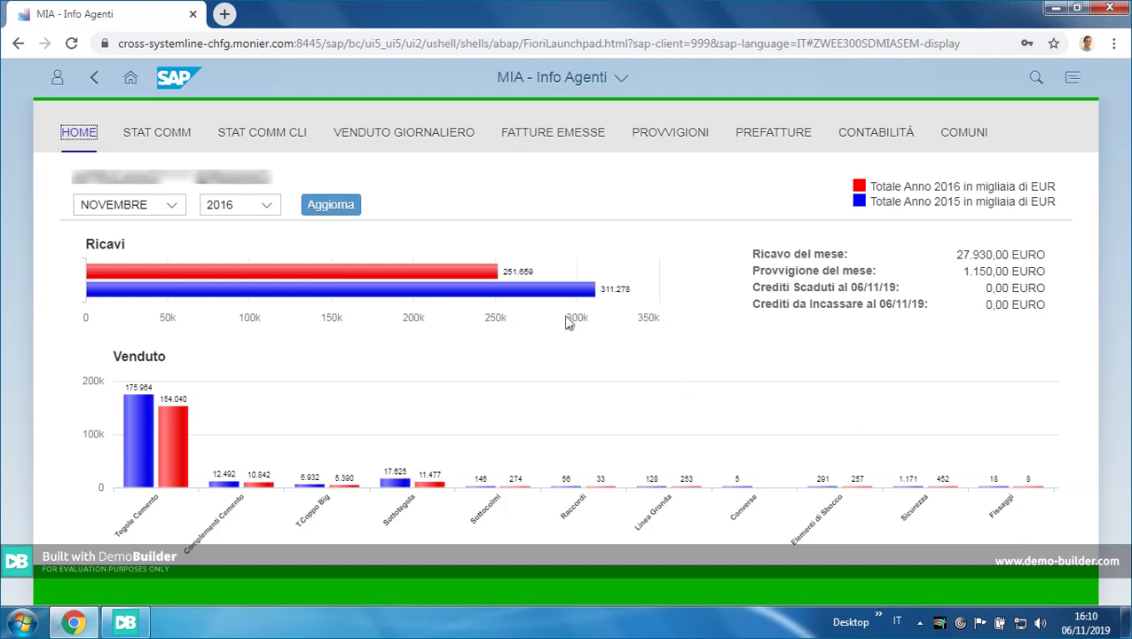
click(132, 81)
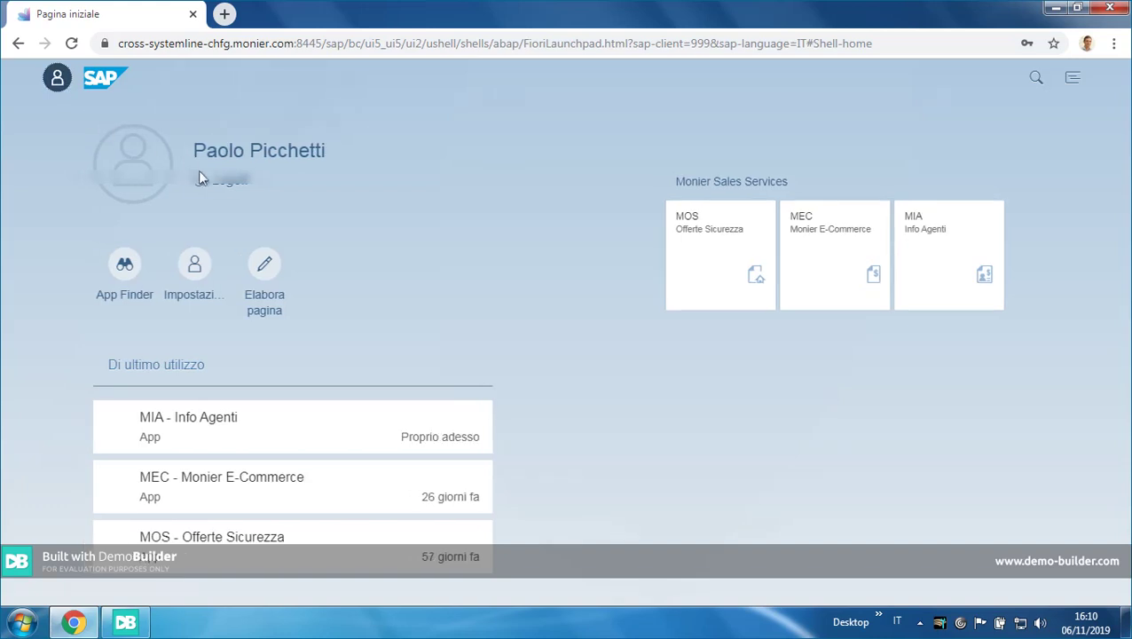
click(227, 181)
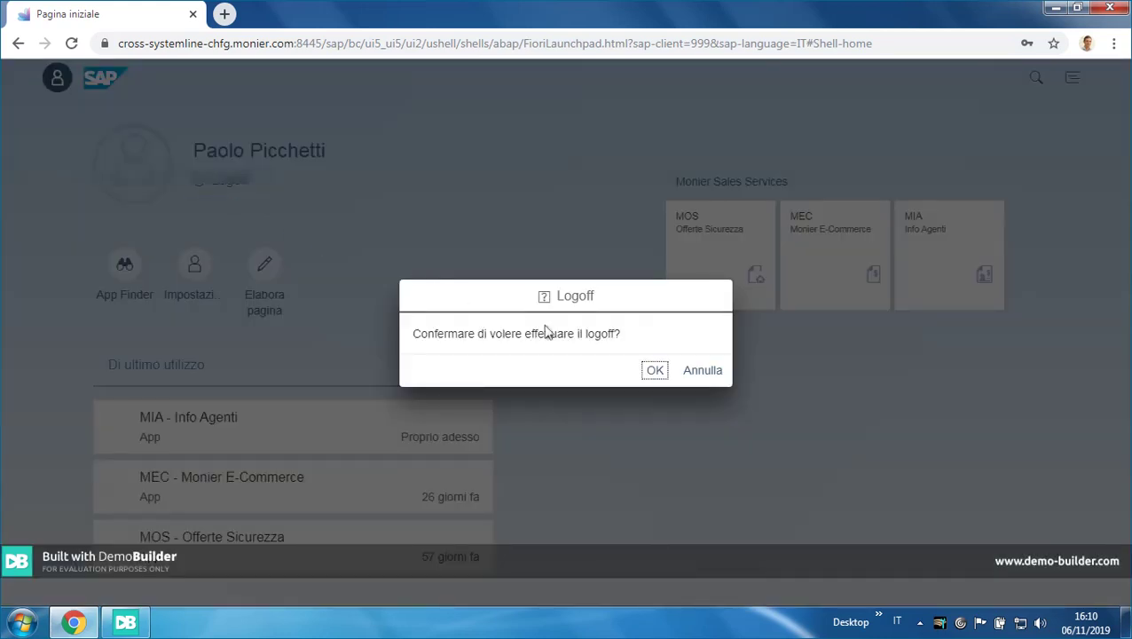
click(656, 371)
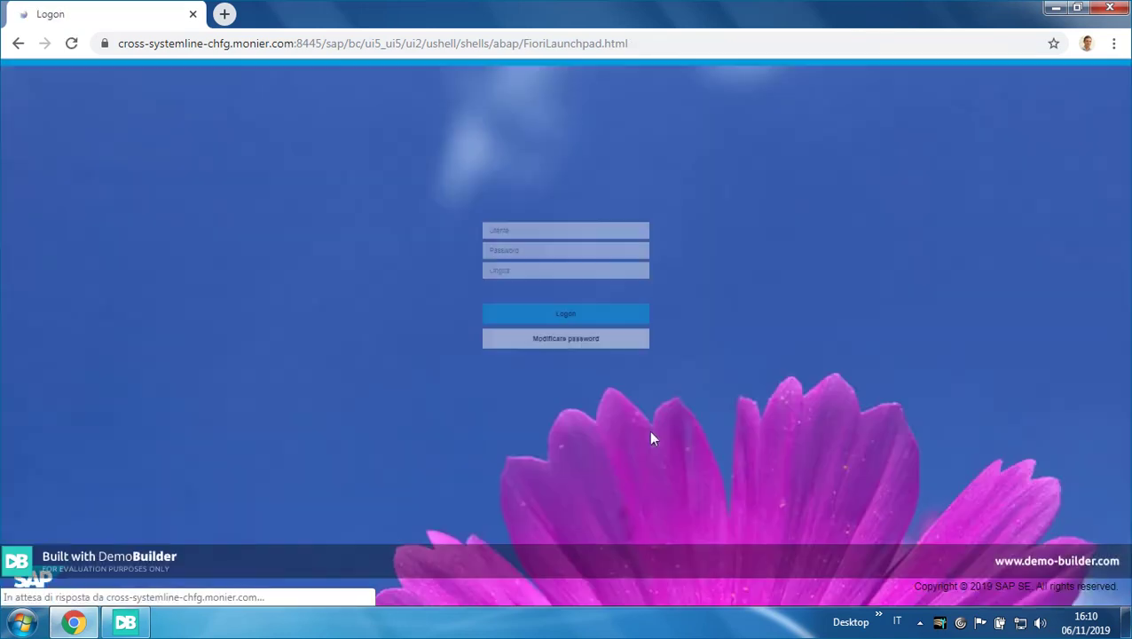